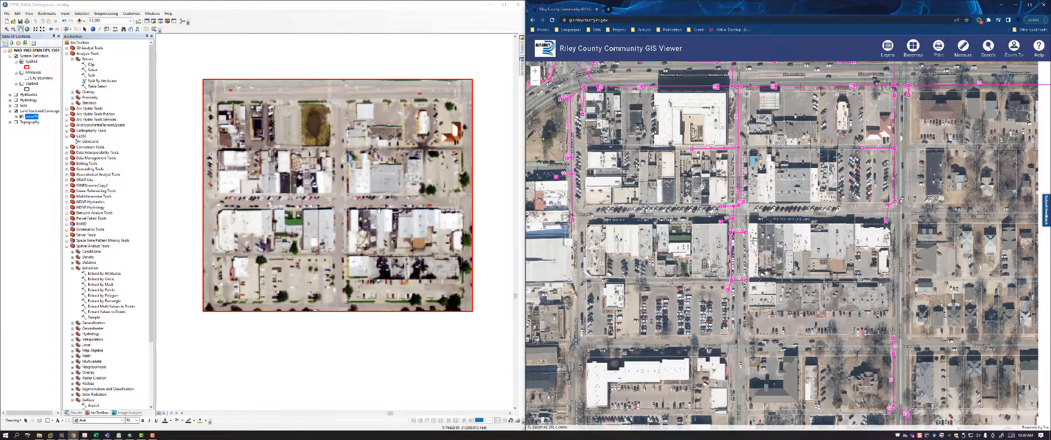
left_click_drag(384, 210, 386, 217)
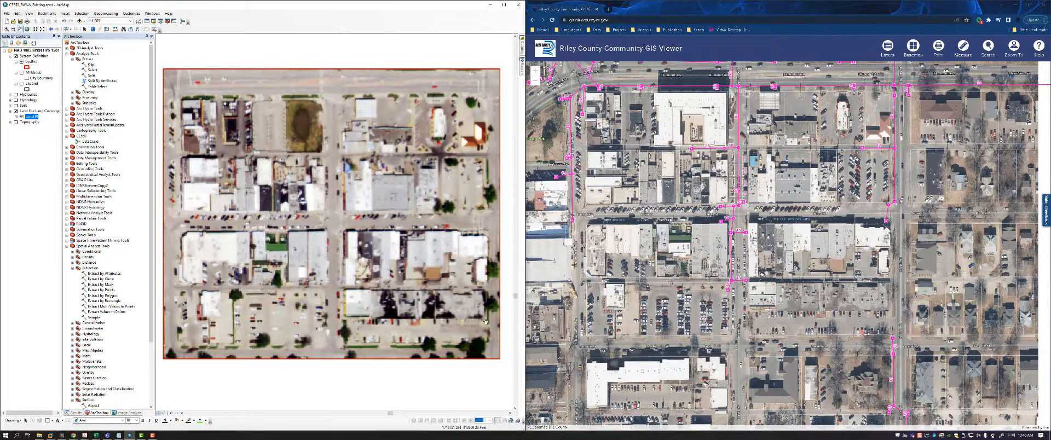
left_click_drag(440, 306, 441, 300)
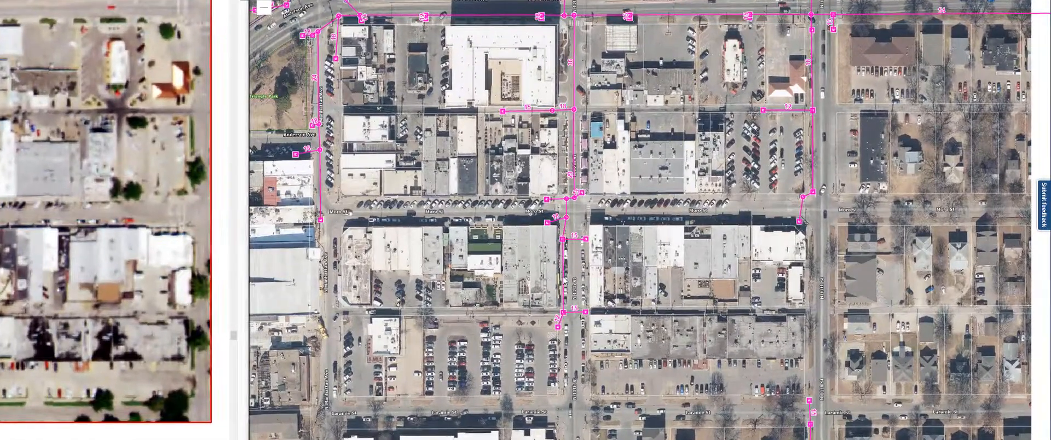
In the Riley County Community GIS Viewer, review the attribute record of stormwater pipe 3,170 and close it
left_click(735, 259)
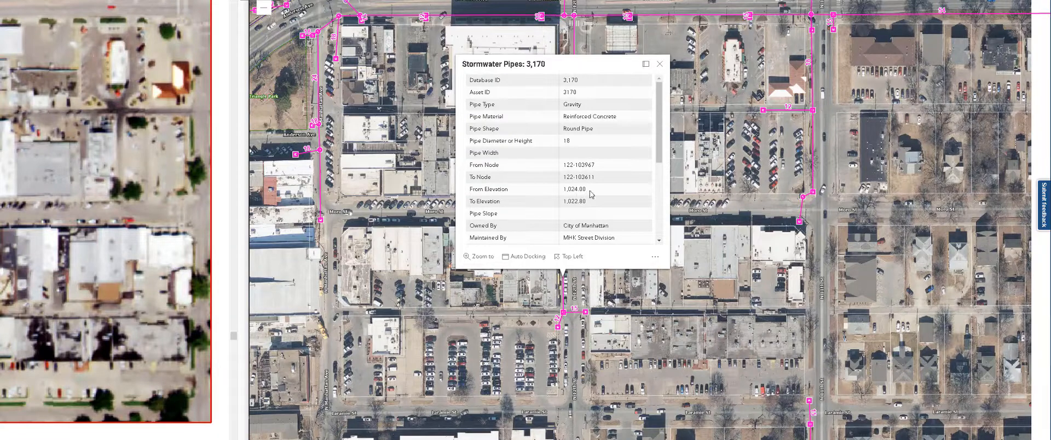
scroll(591, 194, "down", 3)
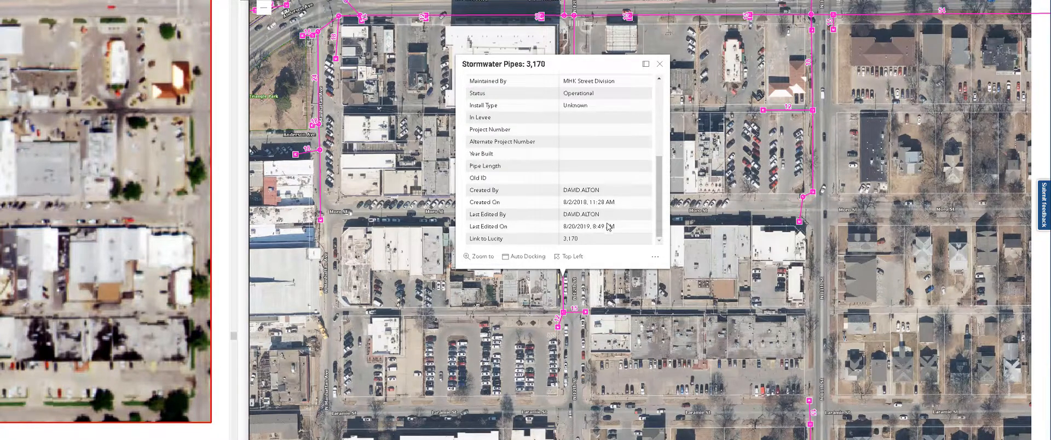
scroll(609, 226, "up", 3)
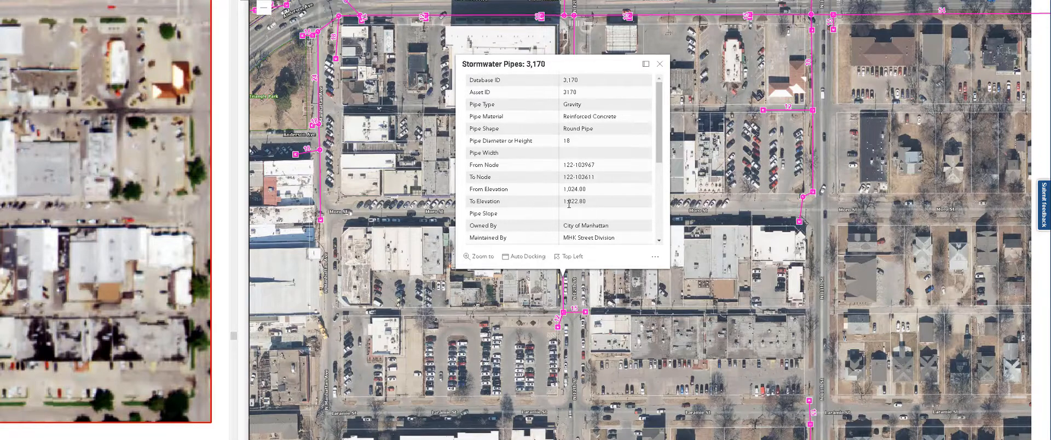
left_click(660, 65)
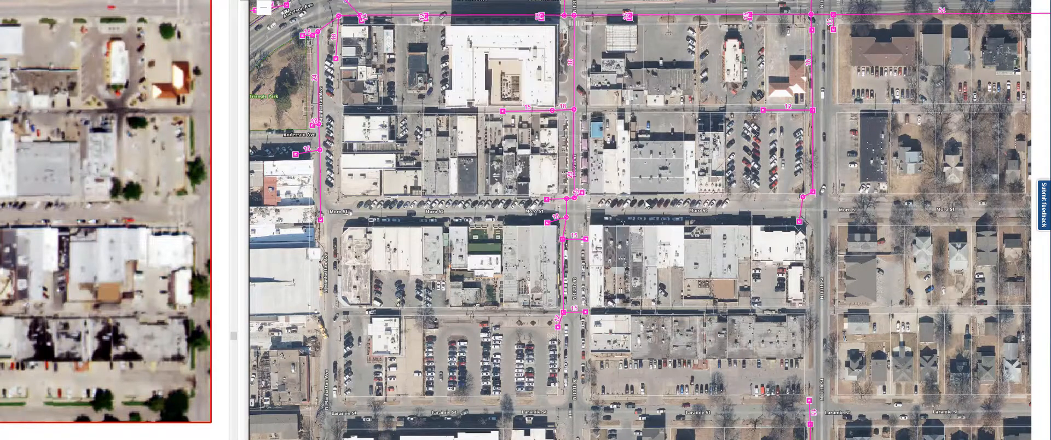
Examine the attributes of the stormwater inlet beside the City of Manhattan parking lot, including its rim and invert elevations, and close the record
left_click(559, 329)
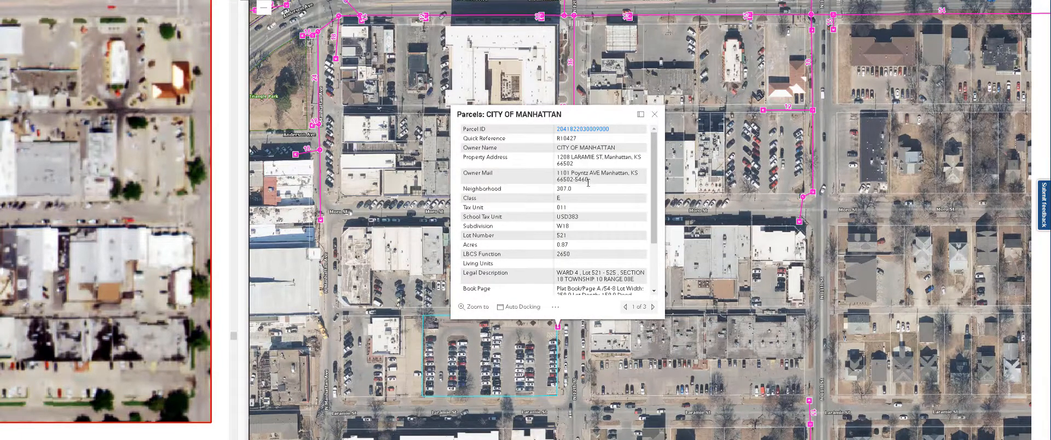
scroll(648, 135, "down", 2)
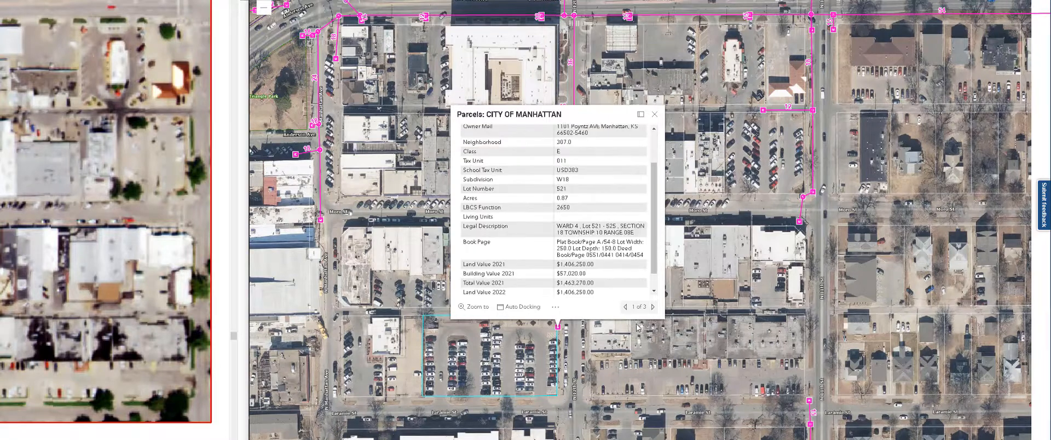
left_click(653, 307)
left_click(653, 307)
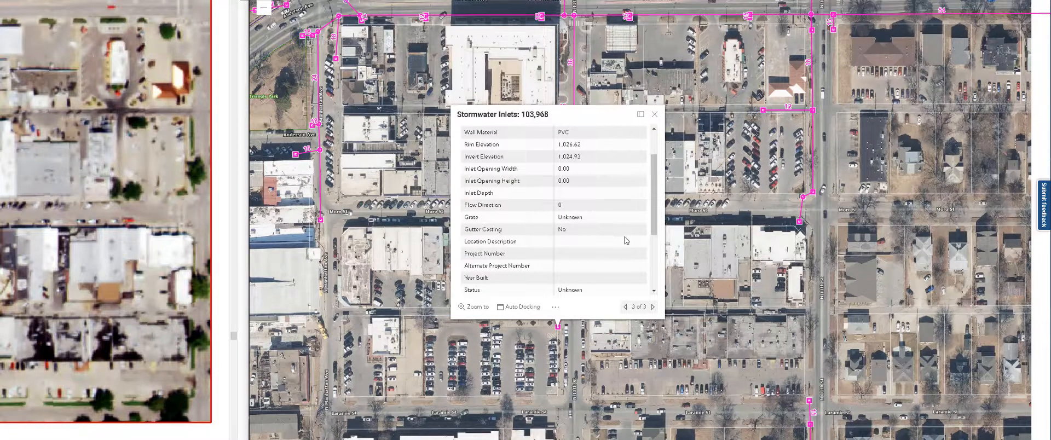
scroll(627, 240, "down", 4)
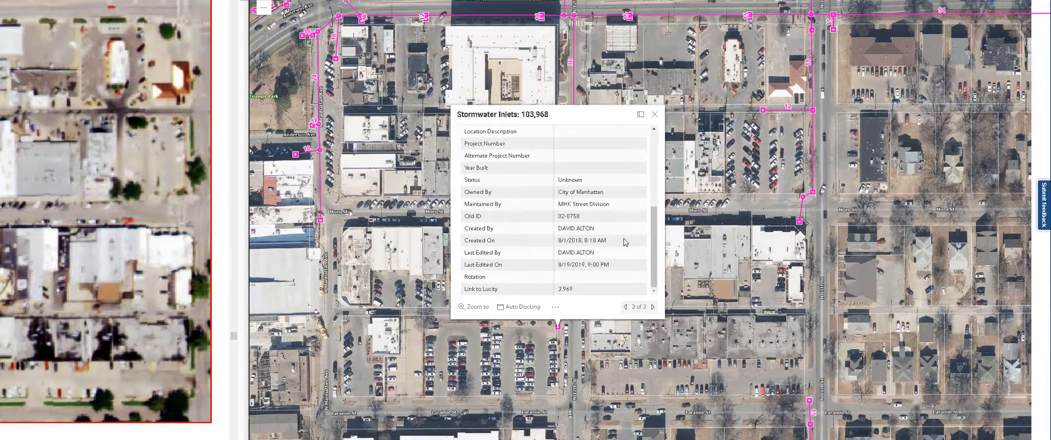
scroll(624, 243, "up", 2)
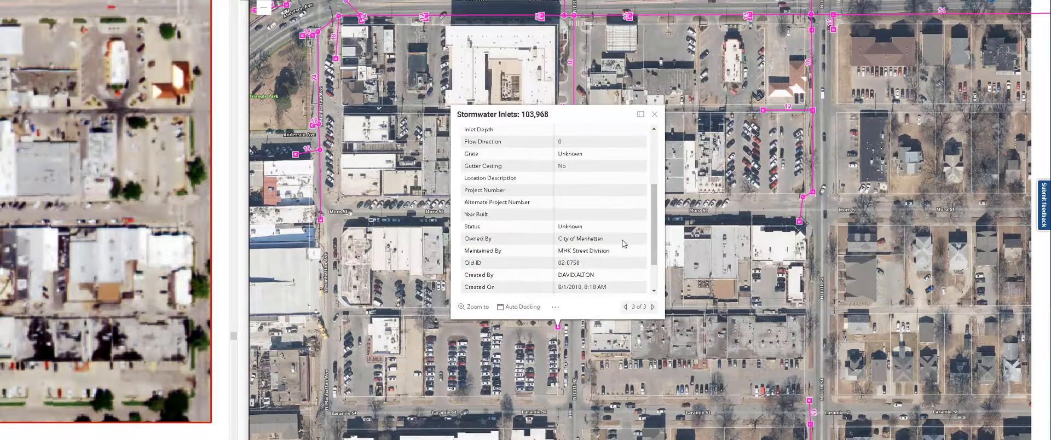
scroll(624, 243, "up", 5)
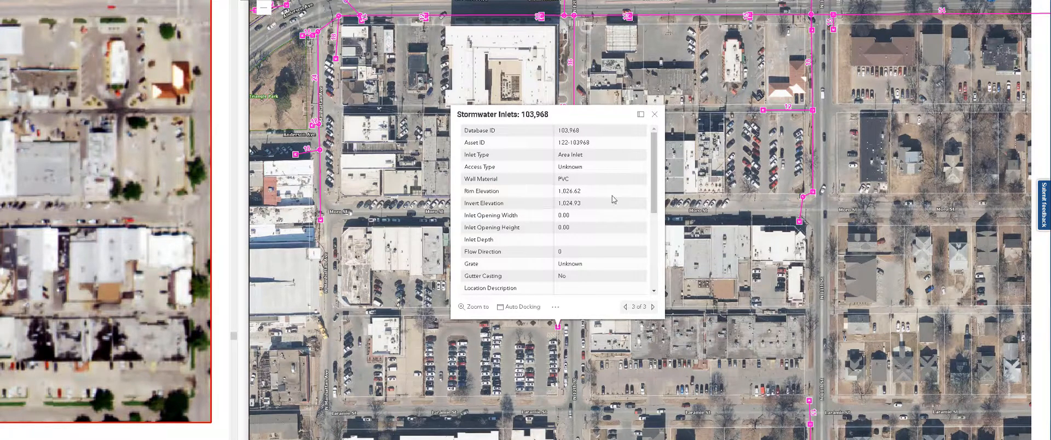
left_click(654, 114)
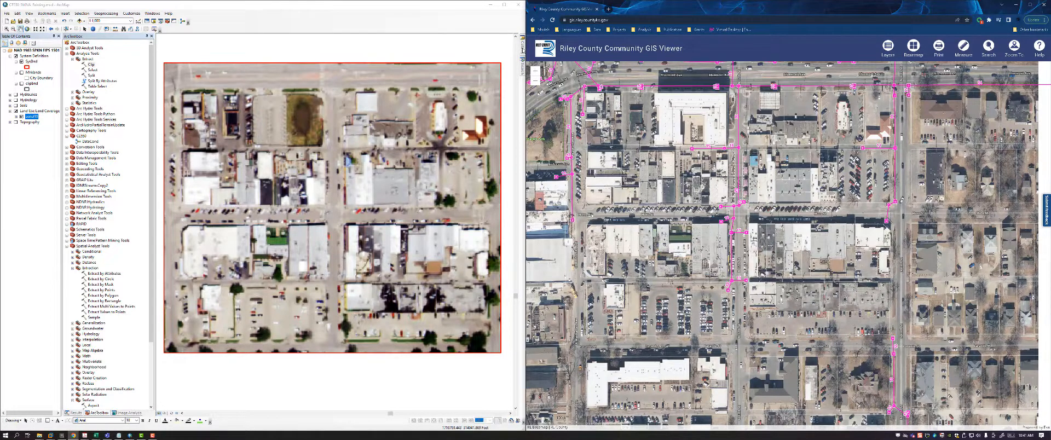
In ArcMap, pin the Catalog window open and expand E:\Projects\SWNA\GIS\GDB down to the contents of SWNA1.gdb
mouse_move(523, 50)
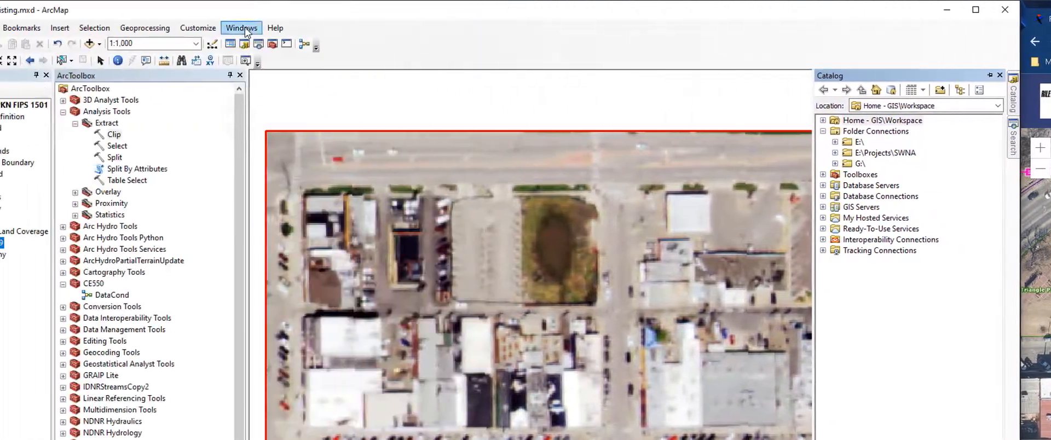
left_click(245, 30)
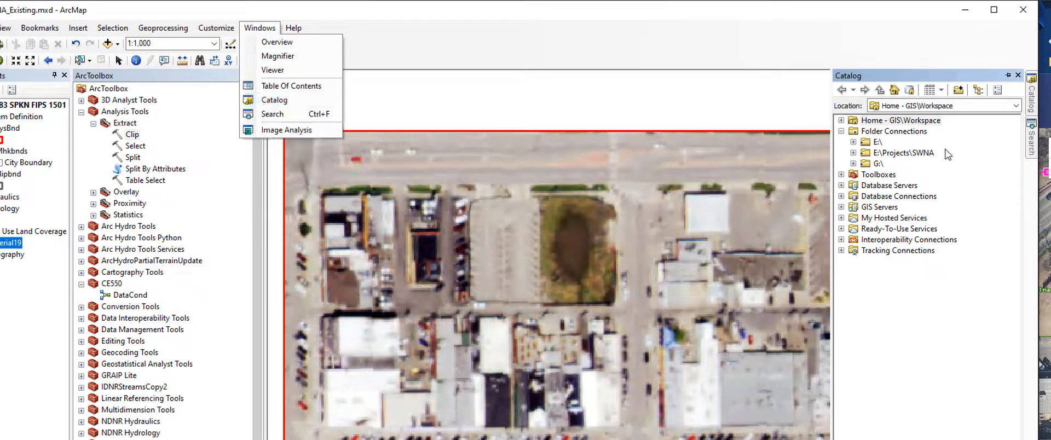
left_click(1007, 75)
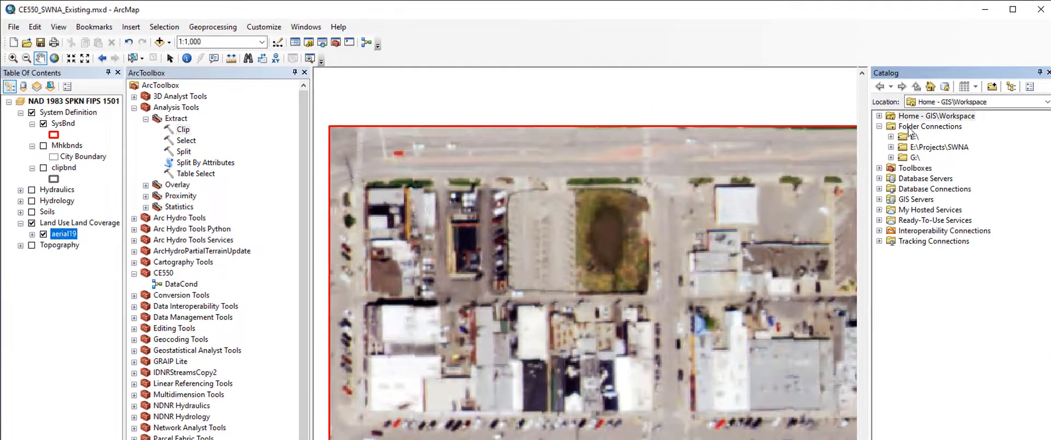
left_click(910, 126)
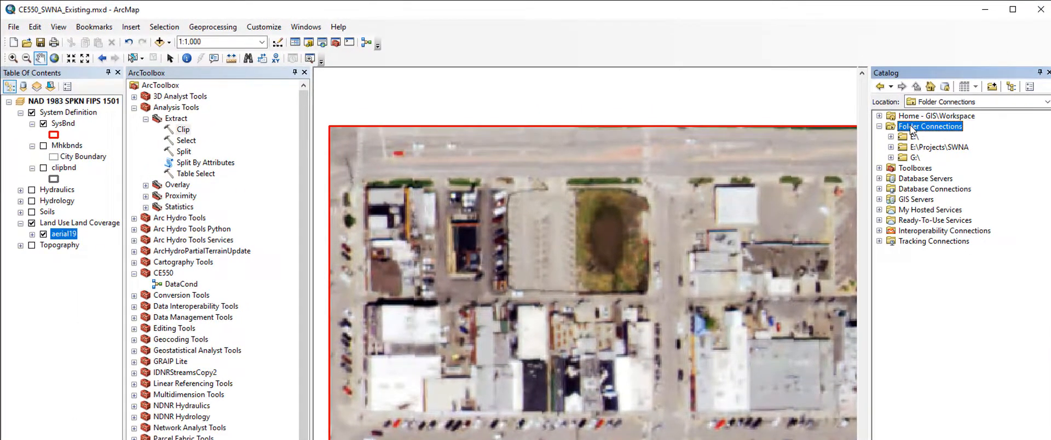
left_click(891, 147)
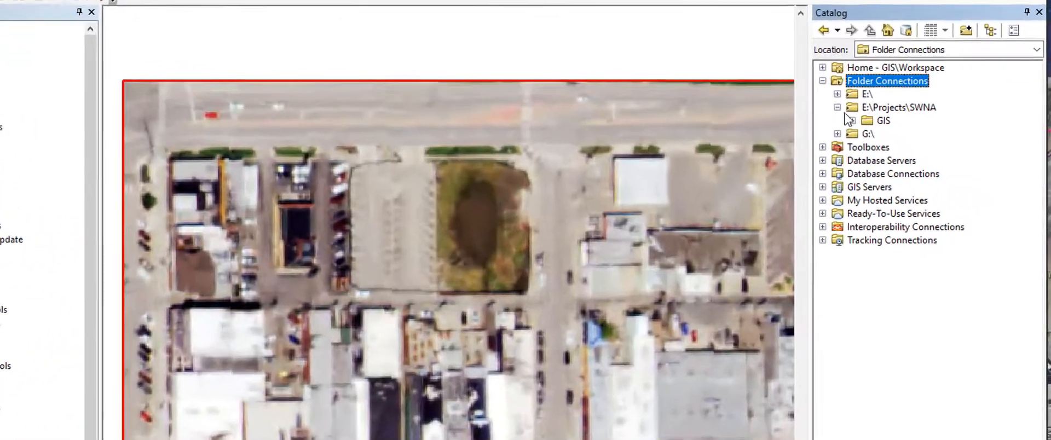
left_click(850, 120)
left_click(866, 146)
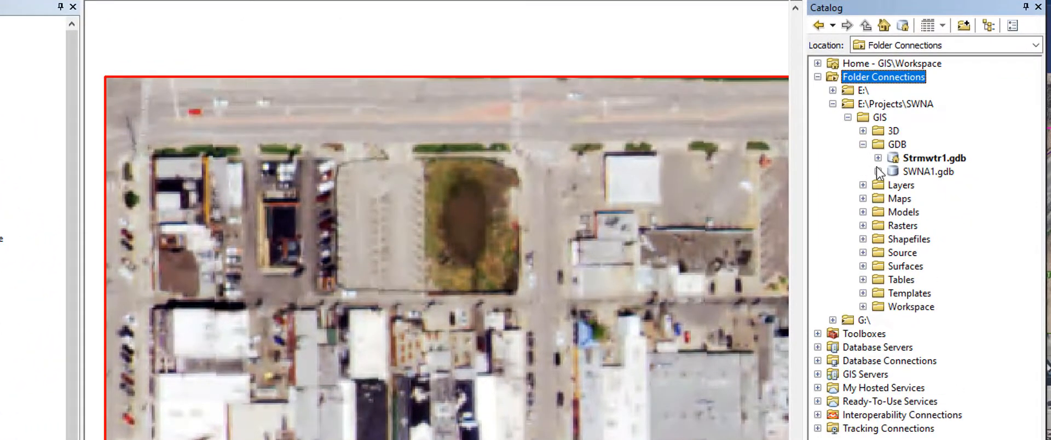
left_click(878, 172)
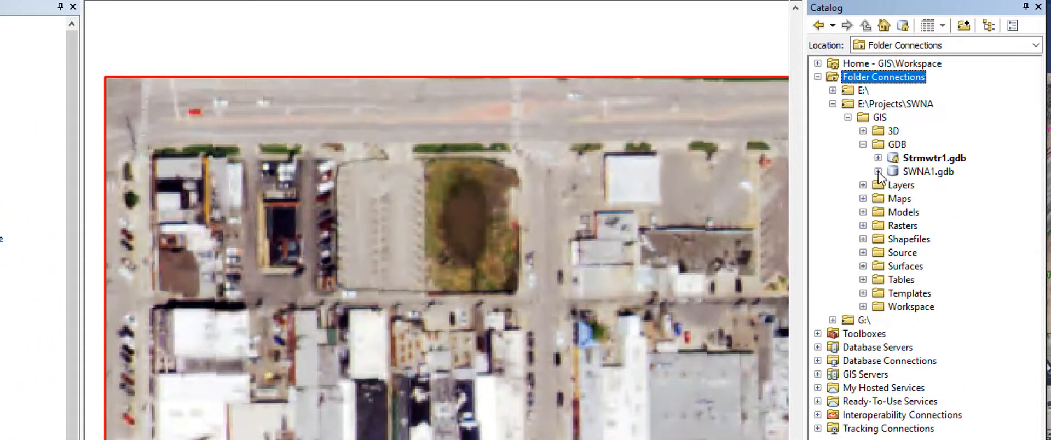
left_click(924, 171)
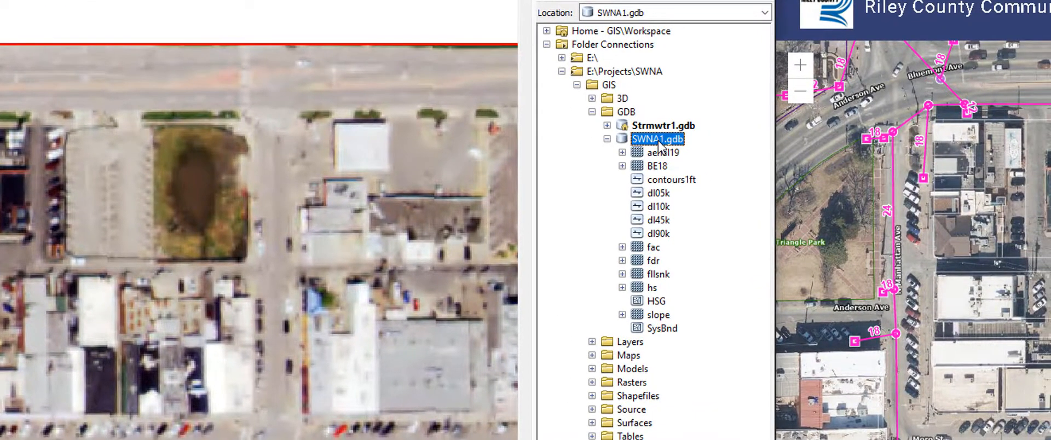
Start a new feature class in SWNA1.gdb and name it SWnodes
right_click(660, 145)
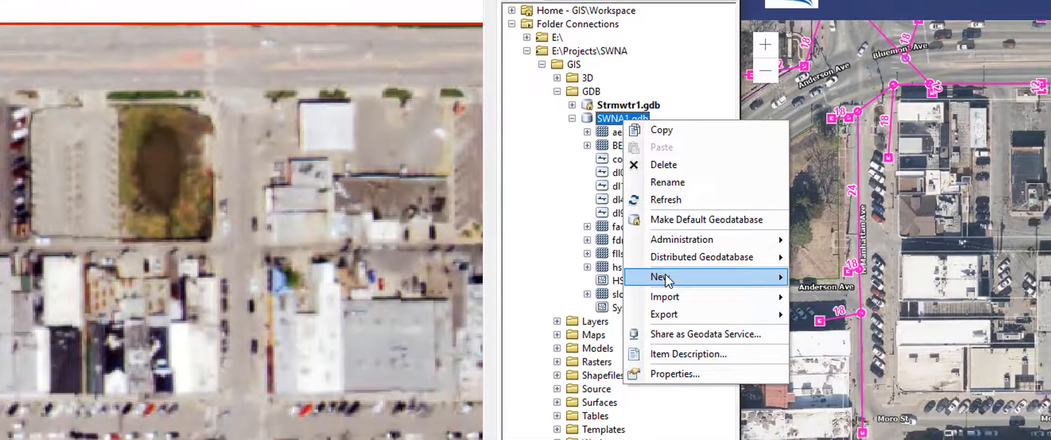
mouse_move(701, 299)
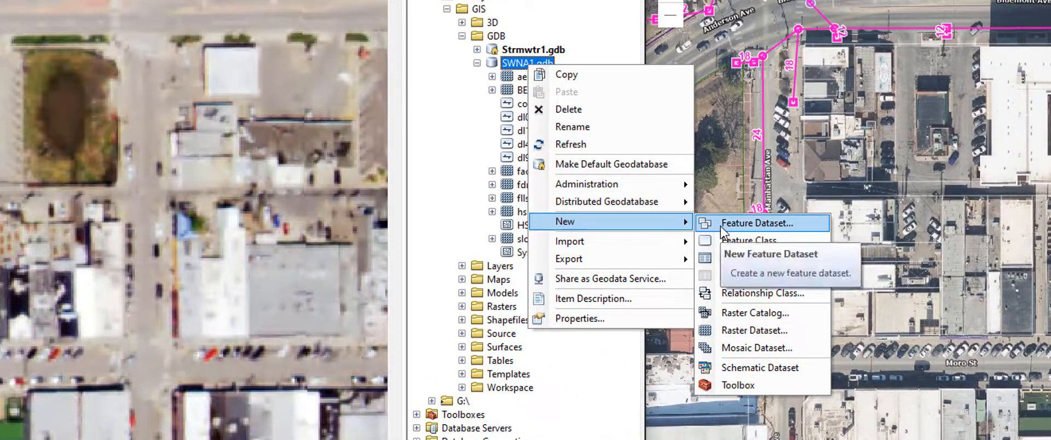
left_click(772, 242)
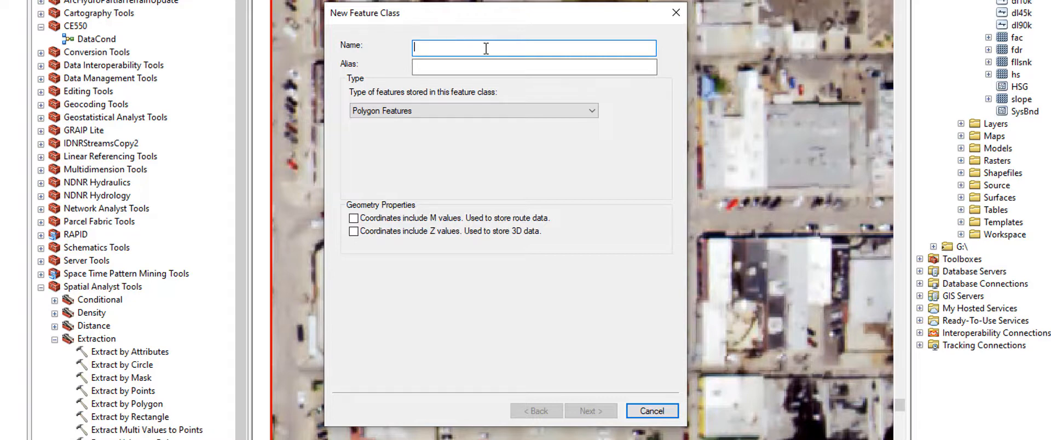
type("Inlets")
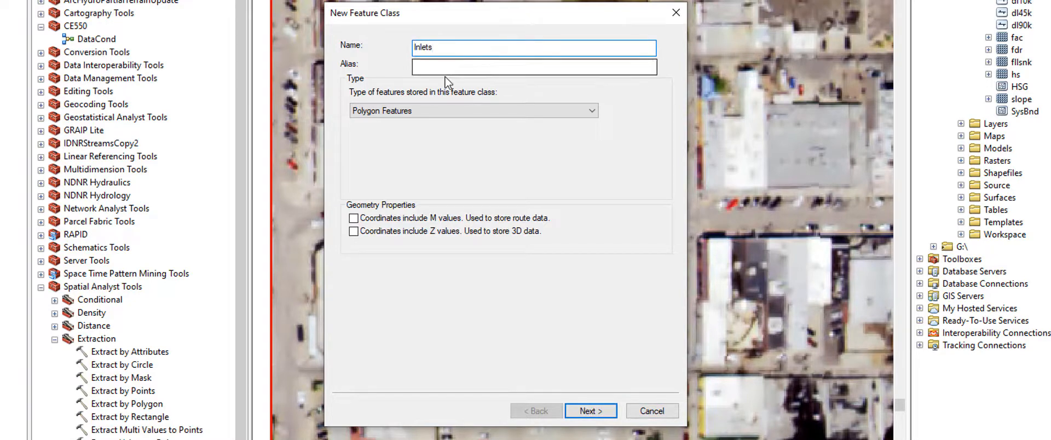
left_click_drag(444, 48, 408, 47)
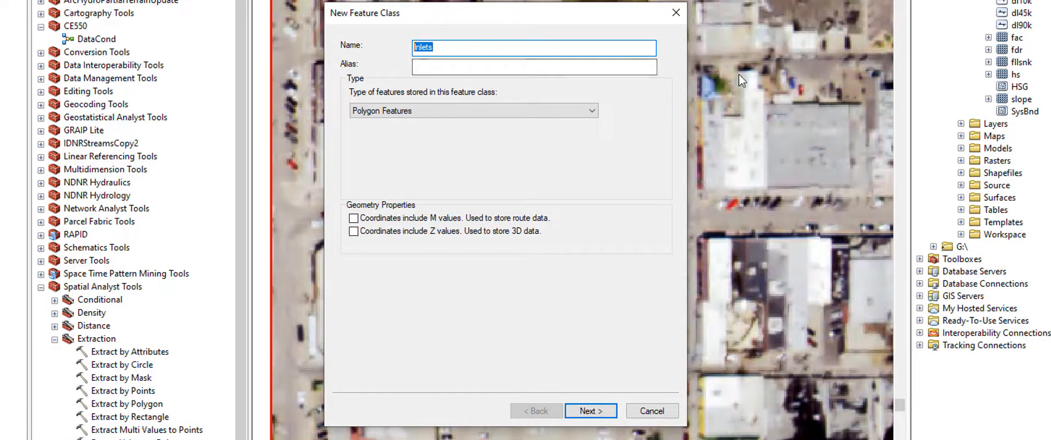
left_click(447, 46)
left_click_drag(448, 47, 399, 39)
type("SWnod")
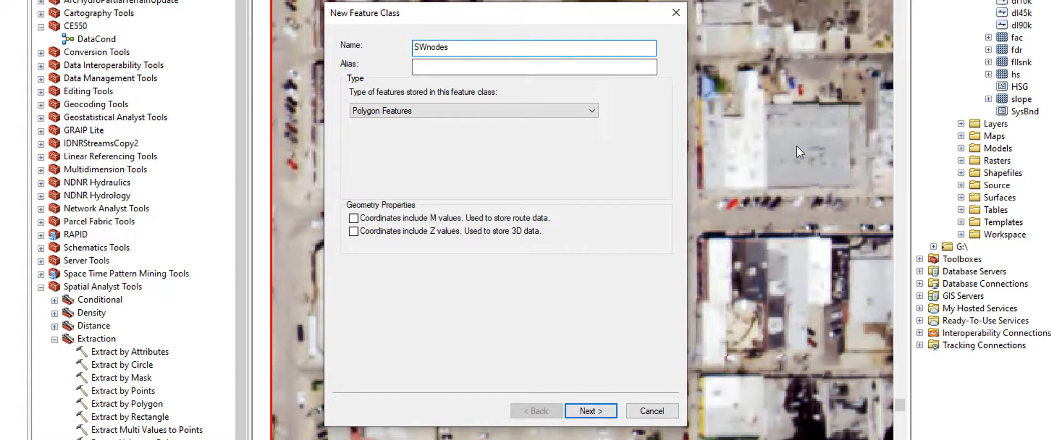
Set the feature type to Point Features and choose the NAD 1983 StatePlane Kansas North FIPS 1501 (US Feet) coordinate system
left_click(421, 47)
left_click(372, 111)
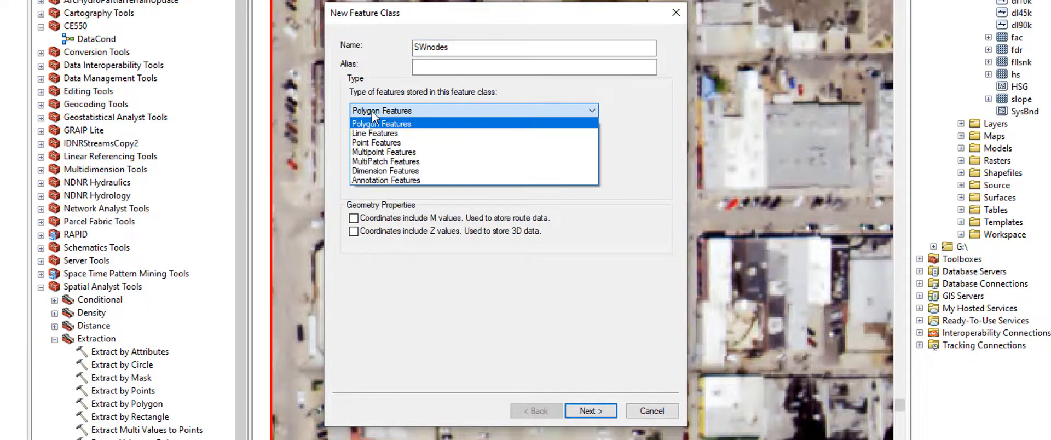
left_click(380, 145)
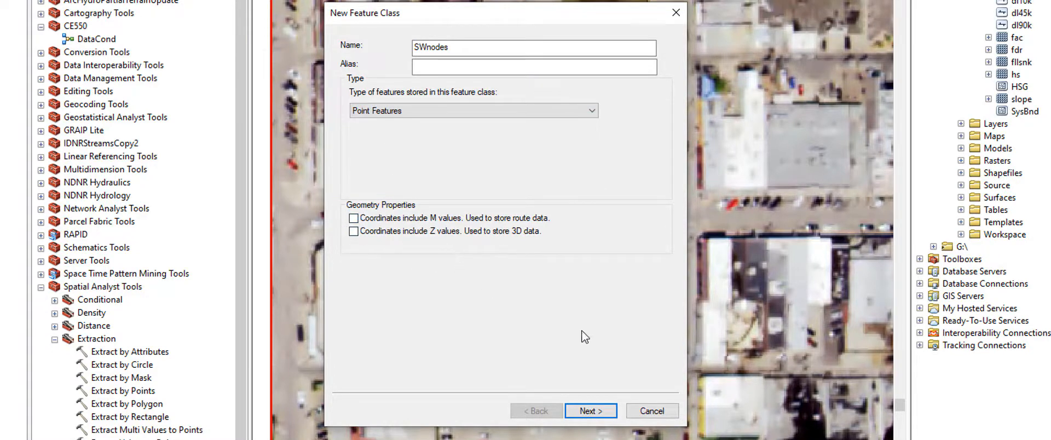
left_click(590, 414)
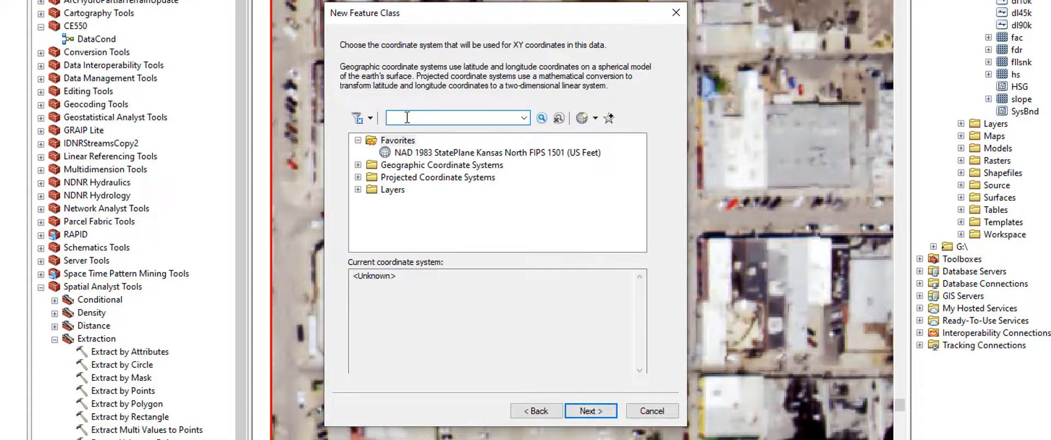
left_click(413, 154)
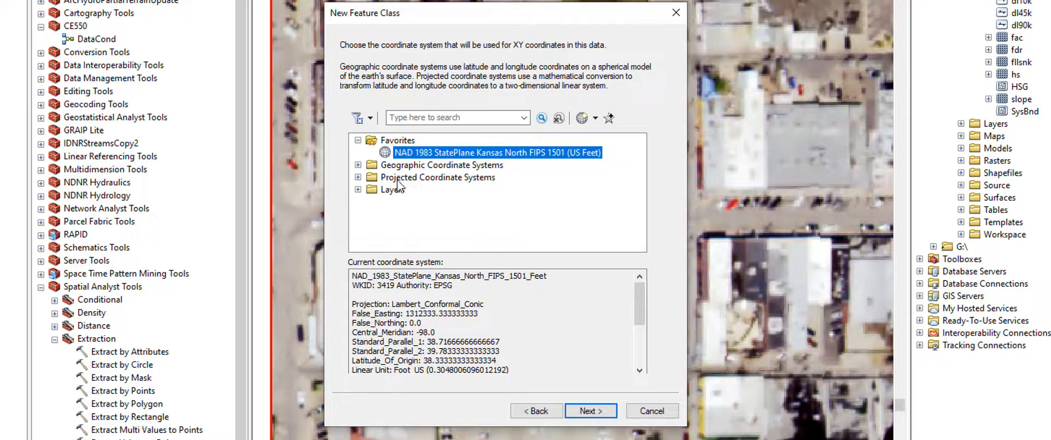
Find NAD 1983 StatePlane Kansas North FIPS 1501 (US Feet) under Projected Coordinate Systems, State Plane, NAD 1983 (US Feet), and select it
left_click(358, 177)
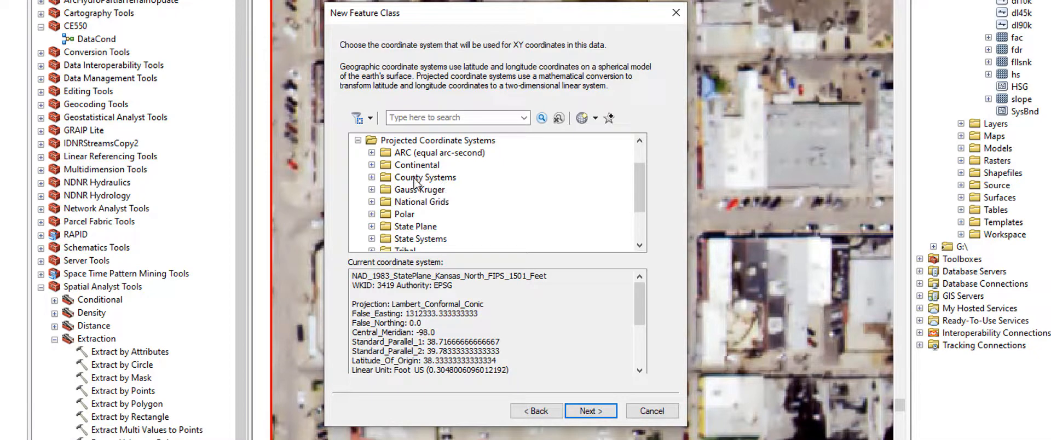
left_click(408, 143)
scroll(433, 186, "down", 1)
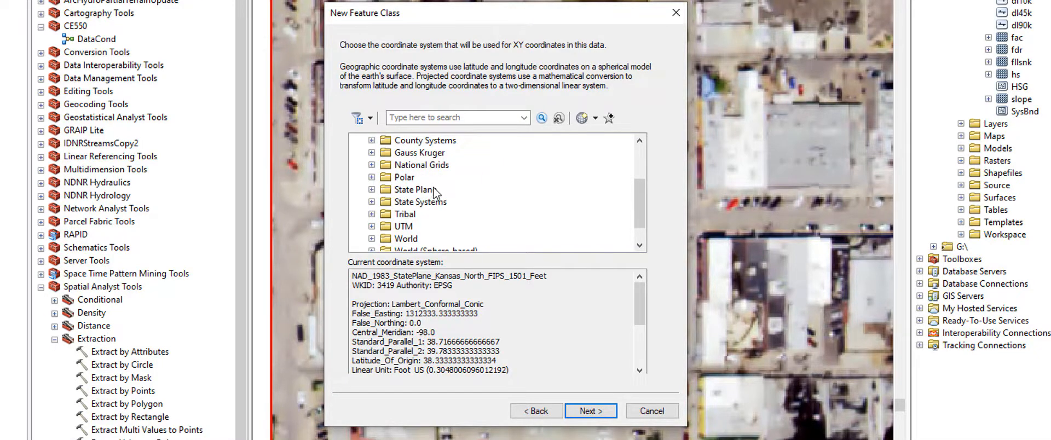
left_click(371, 189)
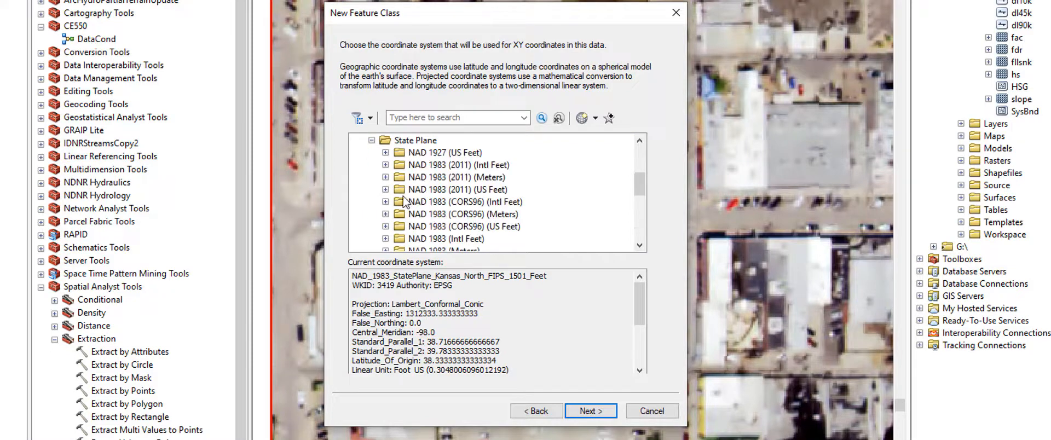
scroll(510, 211, "down", 1)
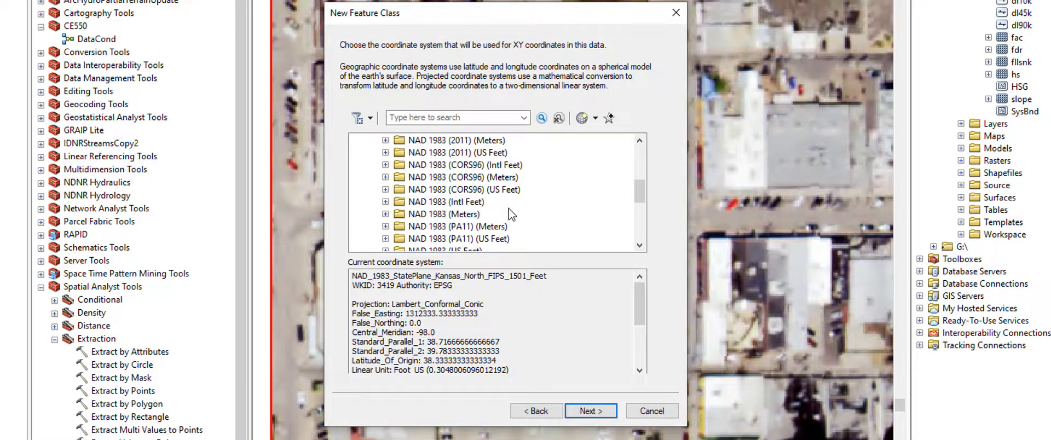
scroll(512, 213, "down", 1)
left_click(455, 215)
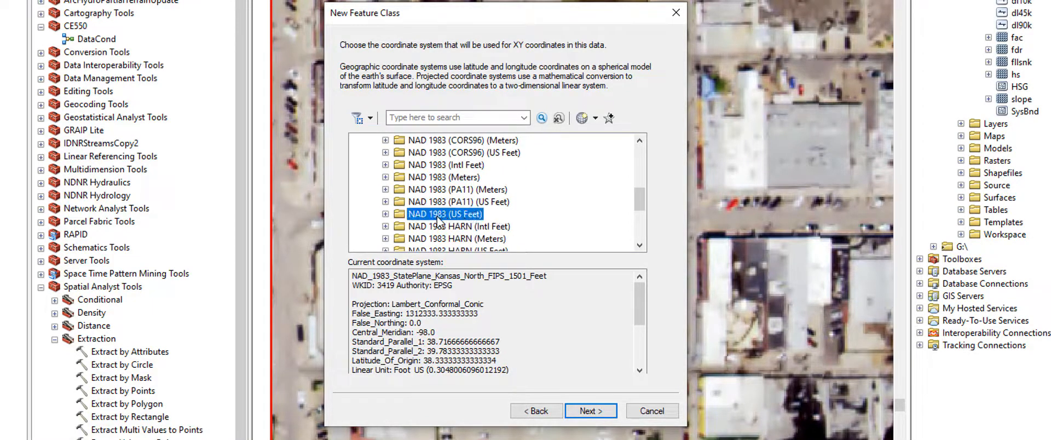
left_click(386, 214)
scroll(495, 219, "down", 4)
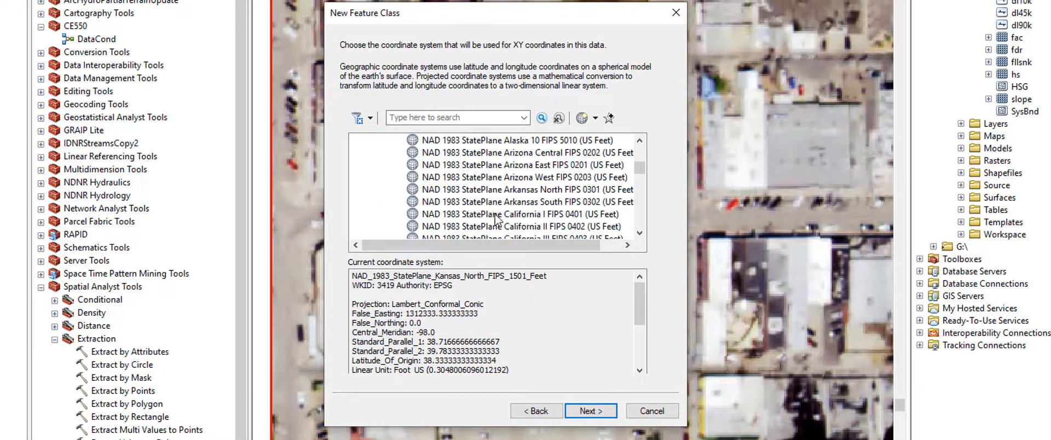
scroll(520, 224, "down", 4)
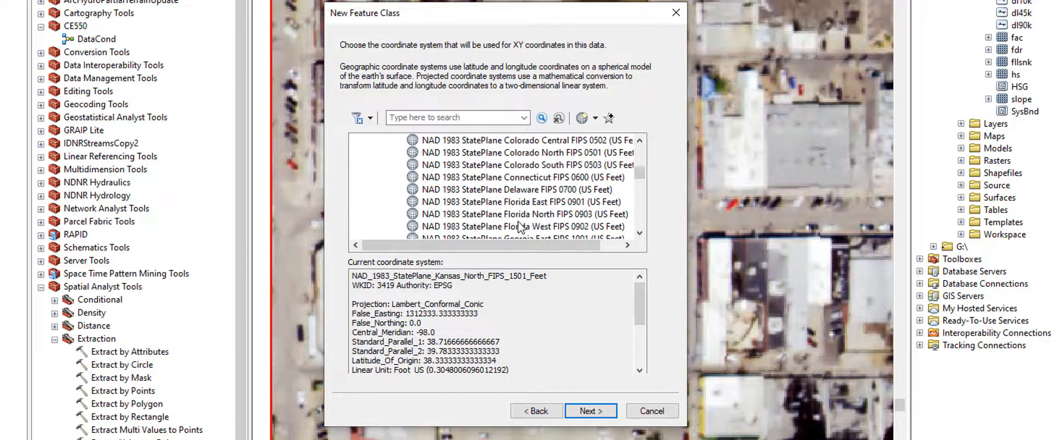
scroll(526, 227, "down", 6)
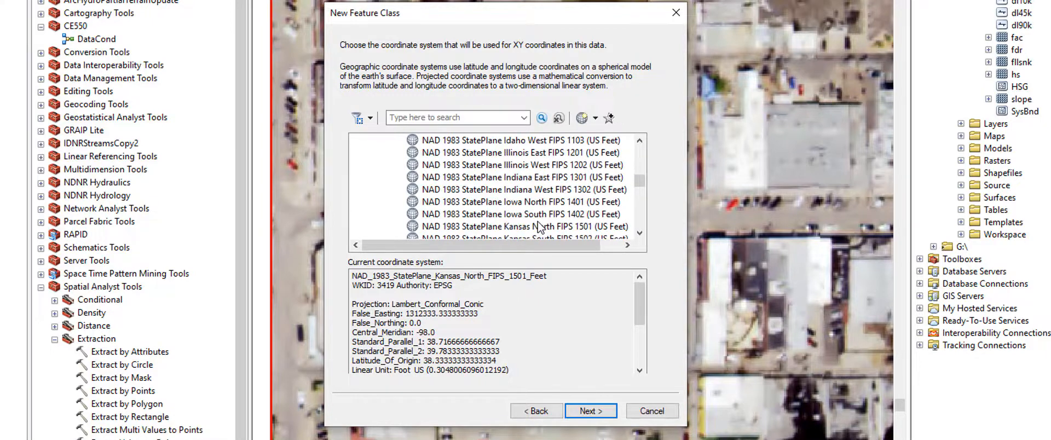
left_click(535, 228)
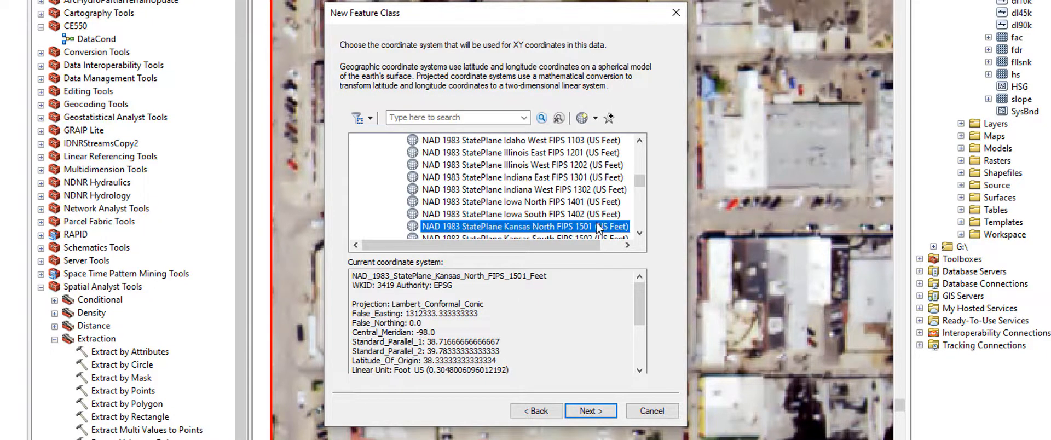
scroll(581, 219, "down", 1)
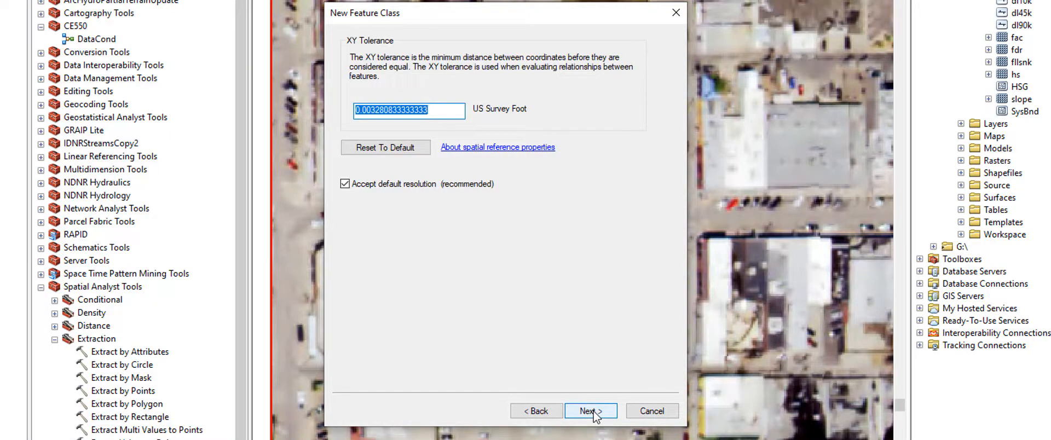
Accept the default XY tolerance, storage configuration and fields, and finish creating the SWnodes feature class
left_click(594, 415)
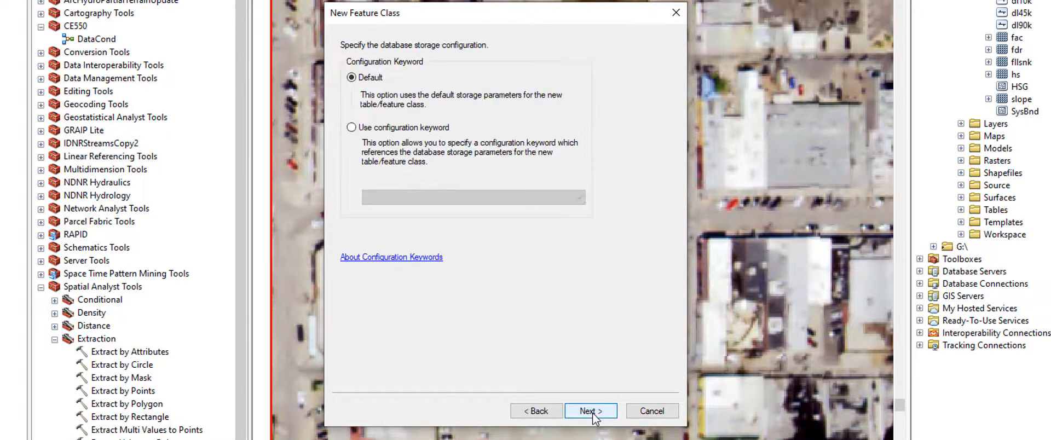
left_click(595, 414)
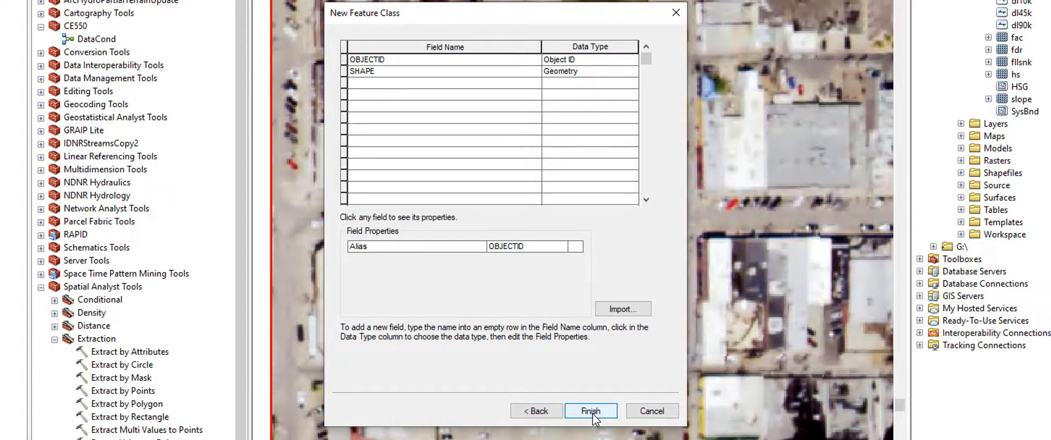
left_click(591, 411)
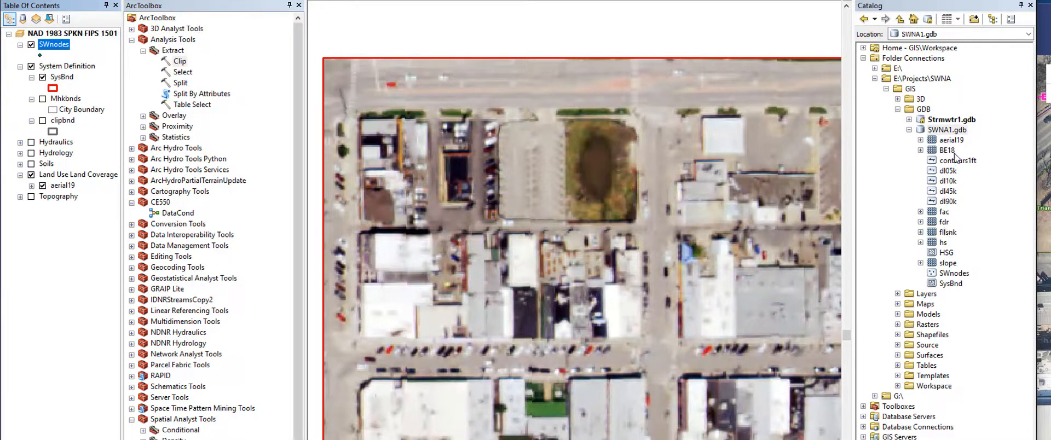
Refresh SWNA1.gdb in the catalog and select the SWnodes feature class inside it
left_click(946, 130)
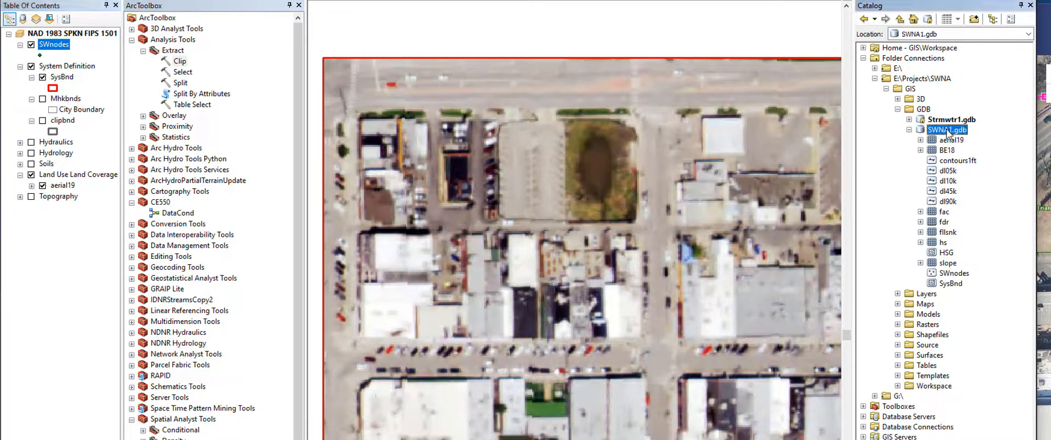
right_click(947, 133)
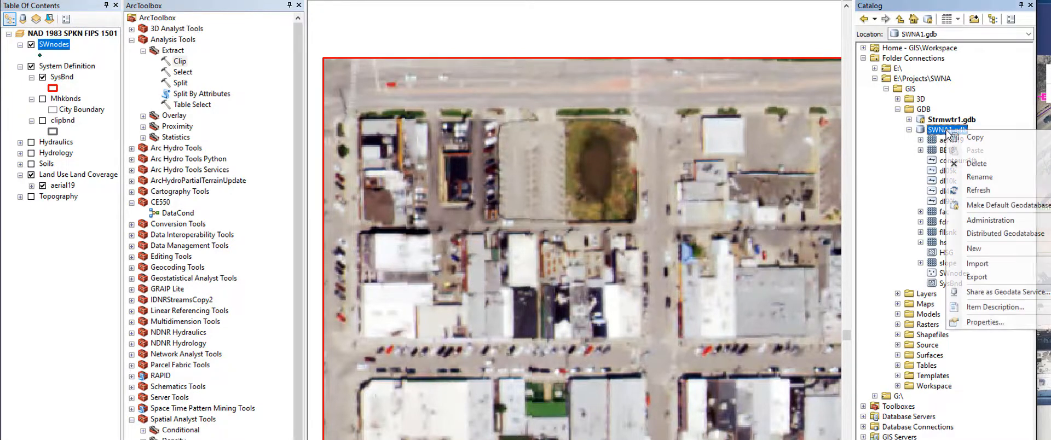
left_click(968, 192)
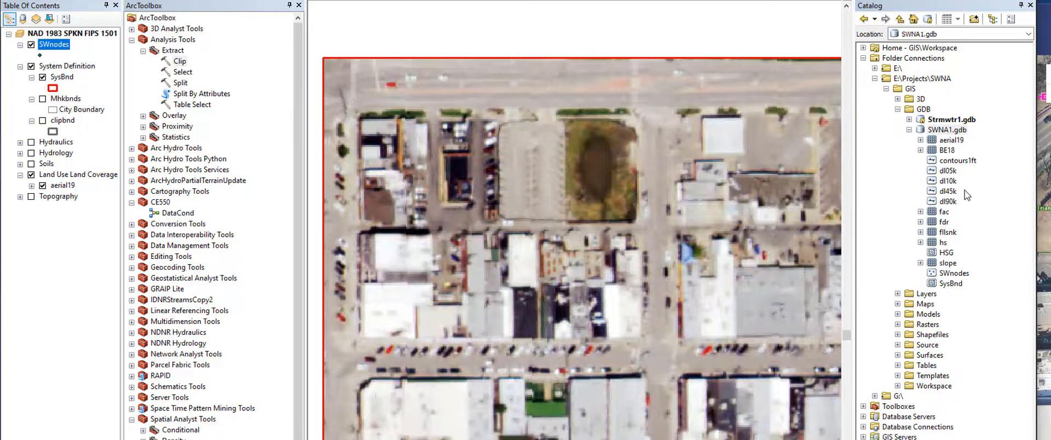
left_click(953, 273)
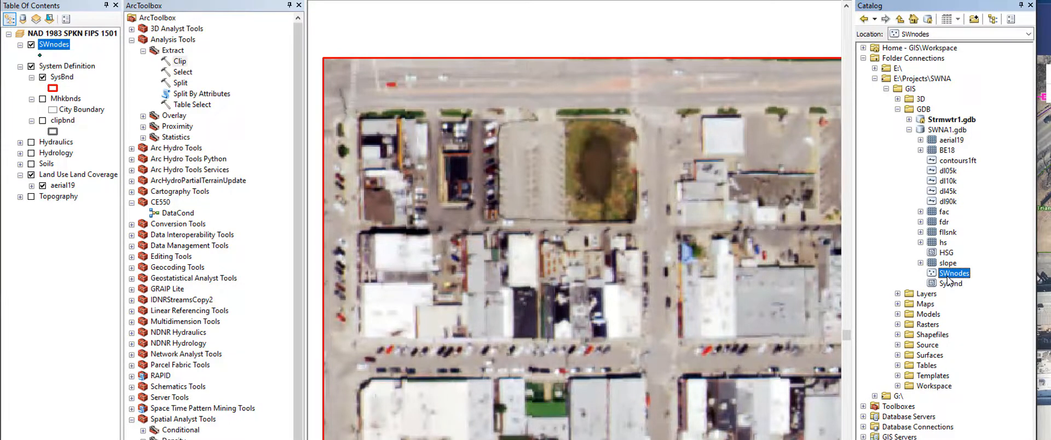
Start a new feature class in SWNA1.gdb named SWpipes with Line Features as its type
right_click(943, 132)
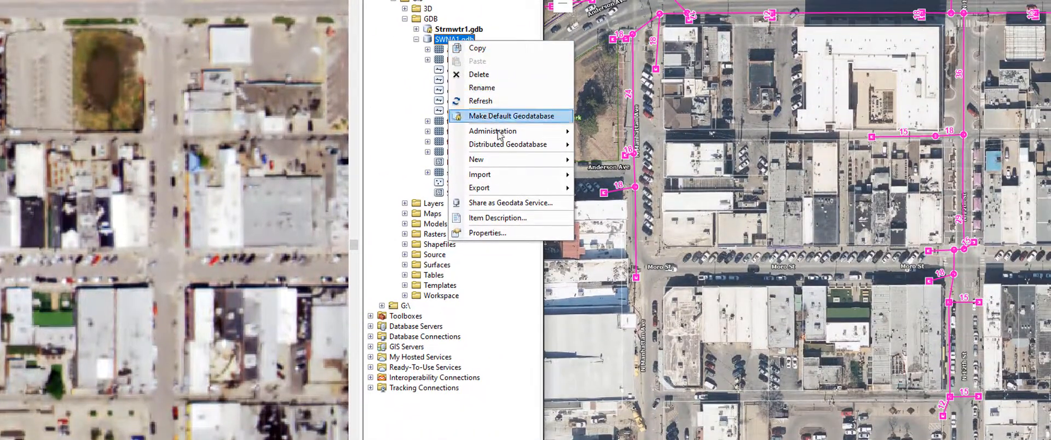
mouse_move(502, 160)
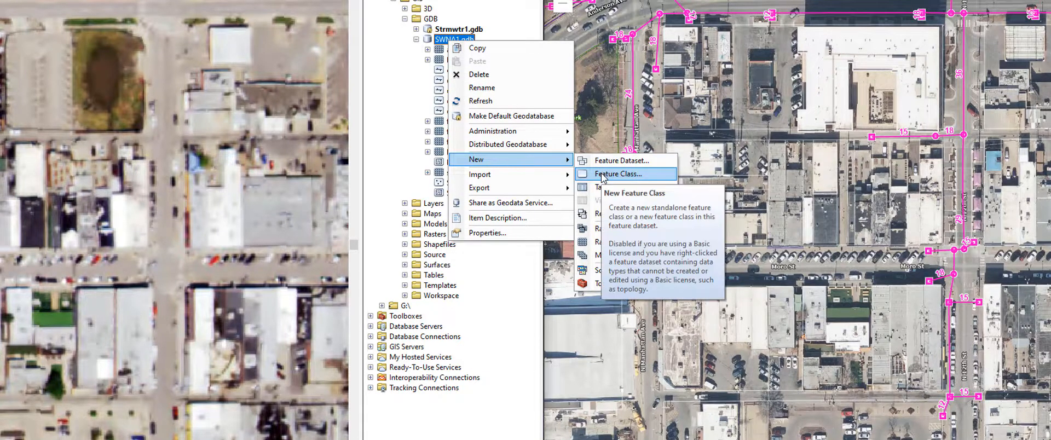
left_click(602, 174)
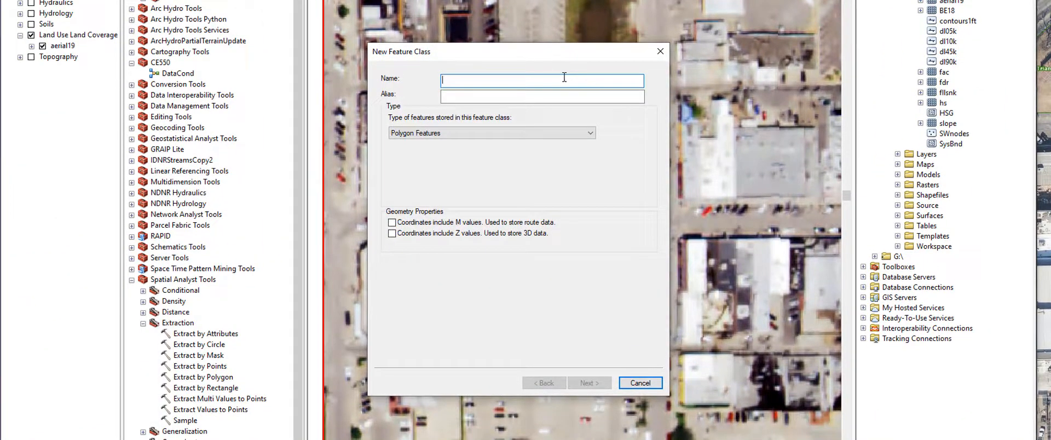
type("SWpipes")
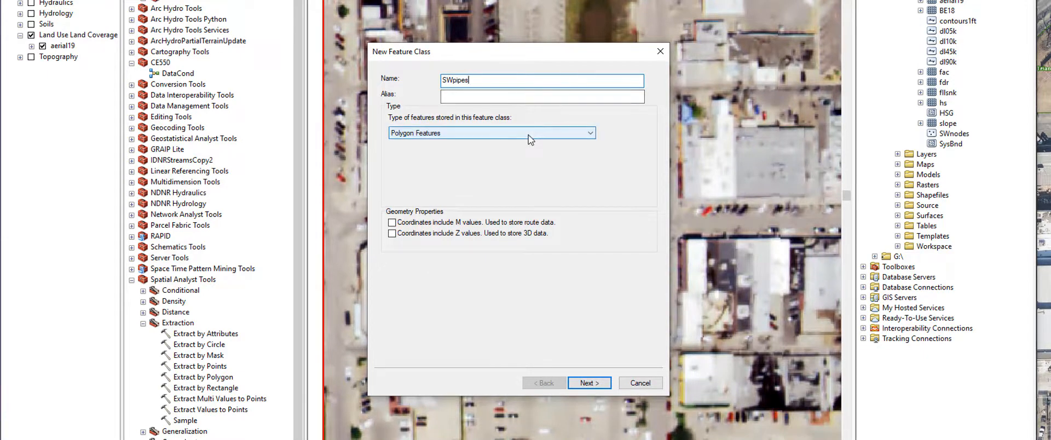
left_click(528, 133)
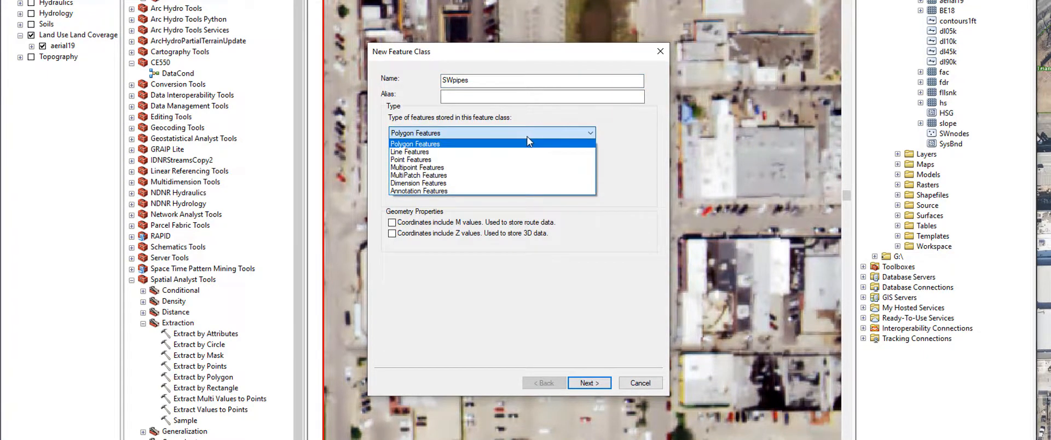
left_click(522, 152)
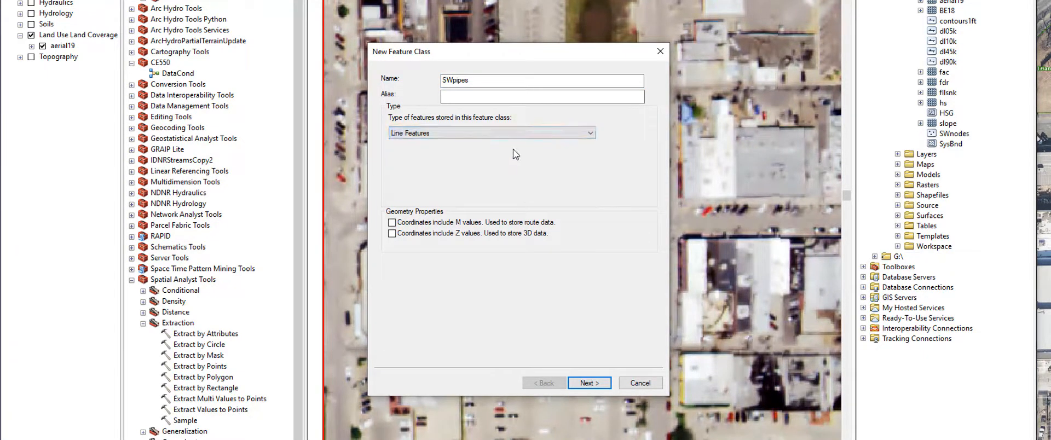
Assign SWpipes the favorite NAD 1983 StatePlane Kansas North FIPS 1501 (US Feet) system and finish it with default tolerance, storage and fields
left_click(591, 382)
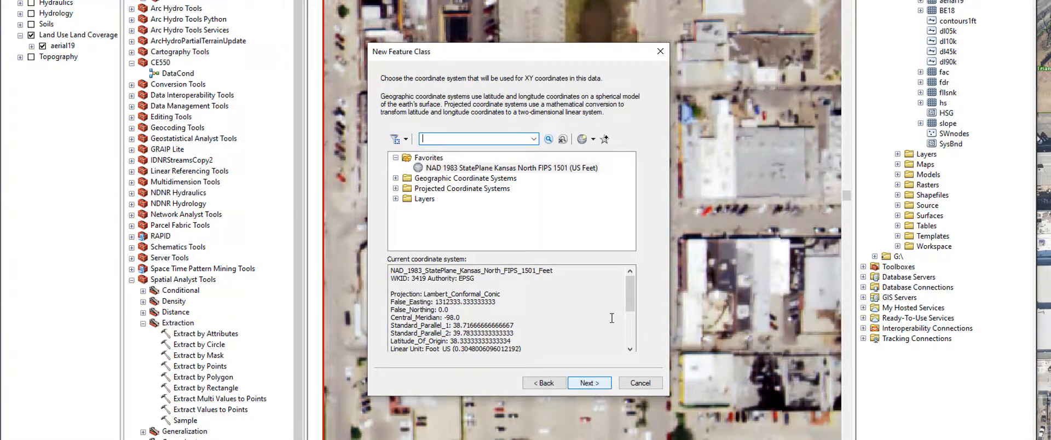
left_click(538, 170)
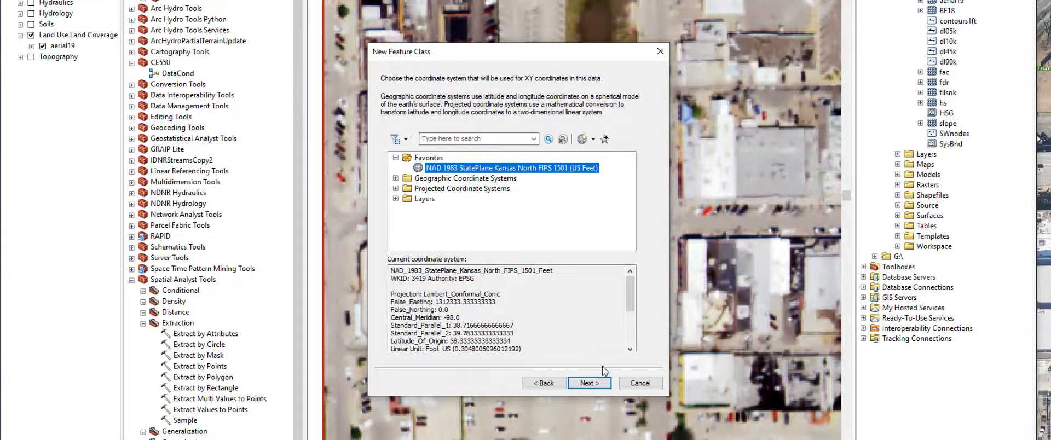
left_click(587, 383)
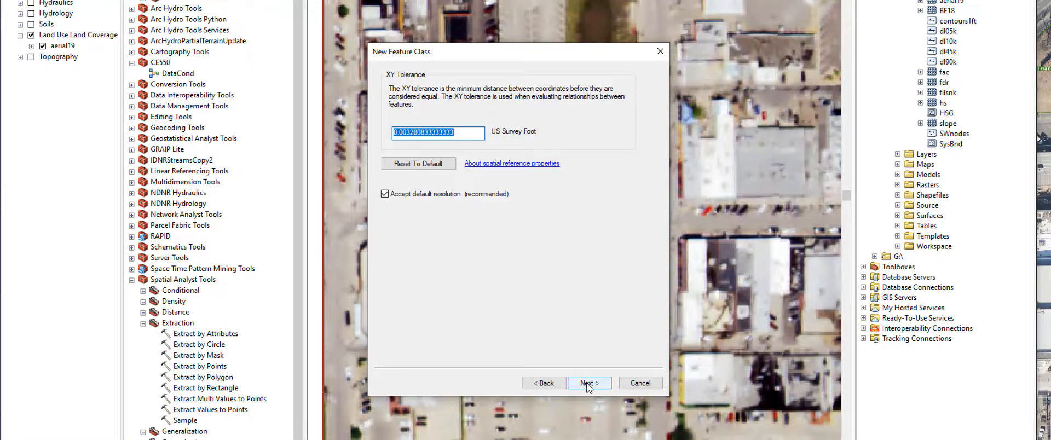
left_click(587, 384)
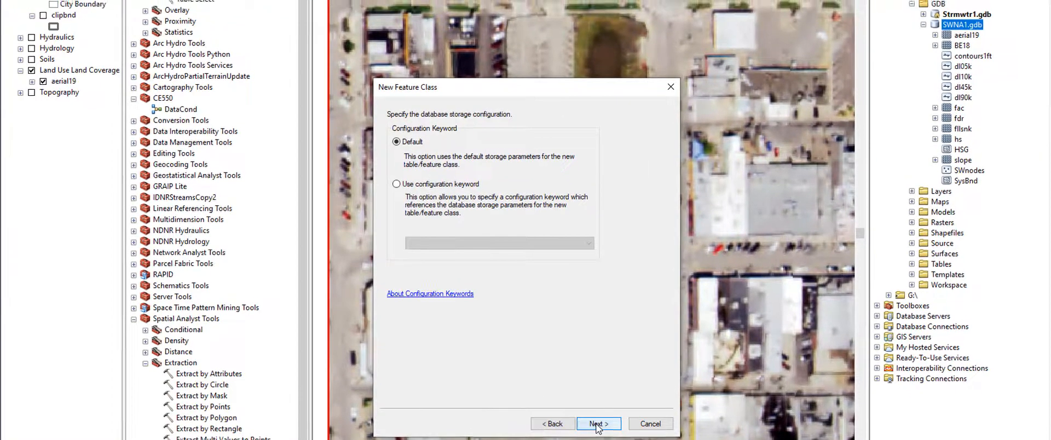
left_click(588, 383)
left_click(598, 424)
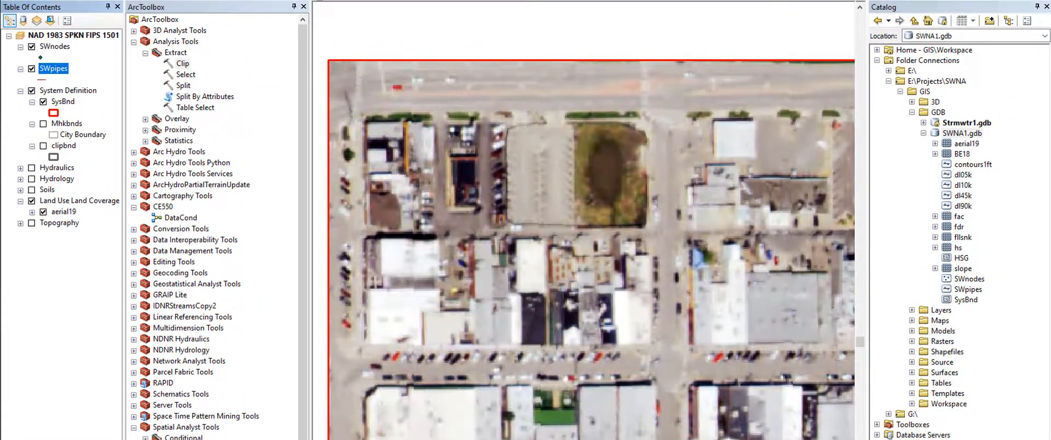
Check the SWnodes and SWpipes feature classes in SWNA1.gdb and the SWnodes layer in the map's layer list
left_click(973, 281)
left_click(980, 291)
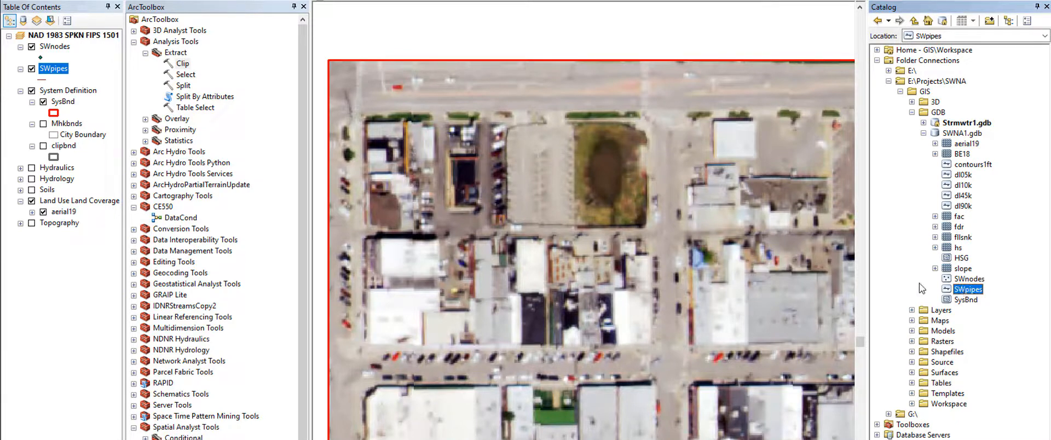
left_click(58, 47)
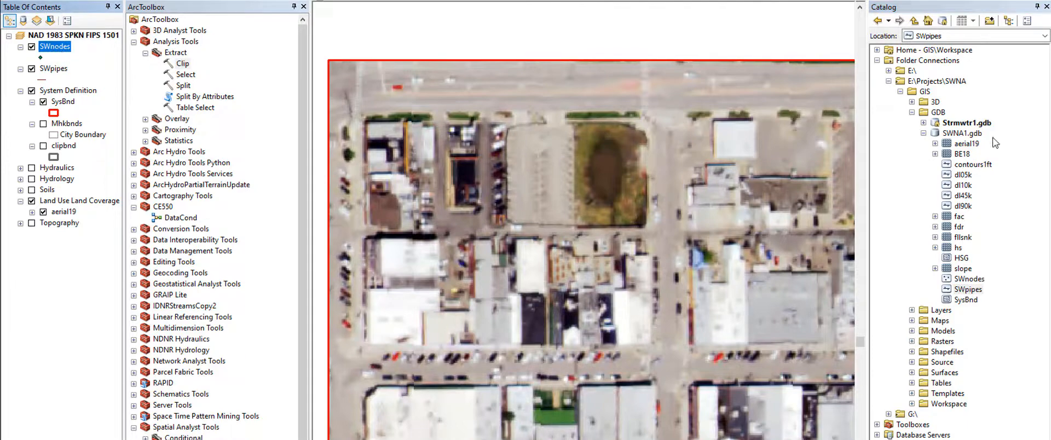
Start a new feature class in SWNA1.gdb named ctmts with Polygon Features as its type
left_click(961, 135)
right_click(961, 135)
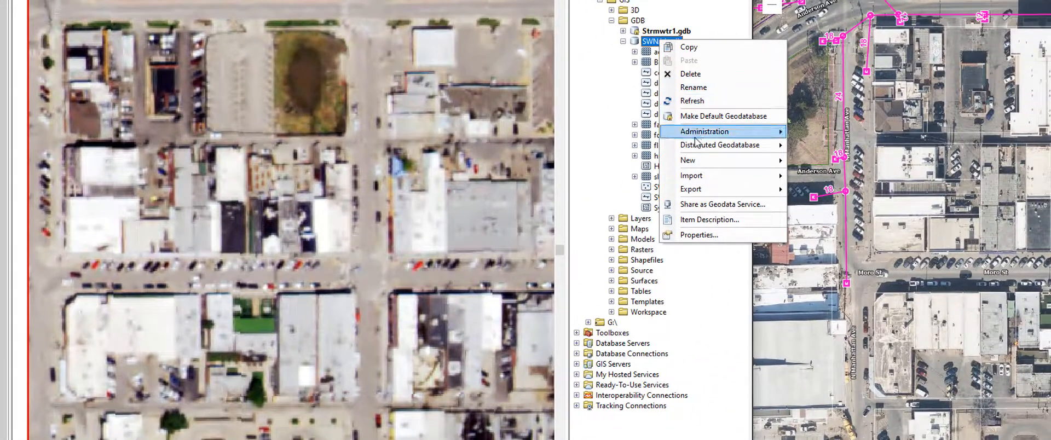
mouse_move(698, 160)
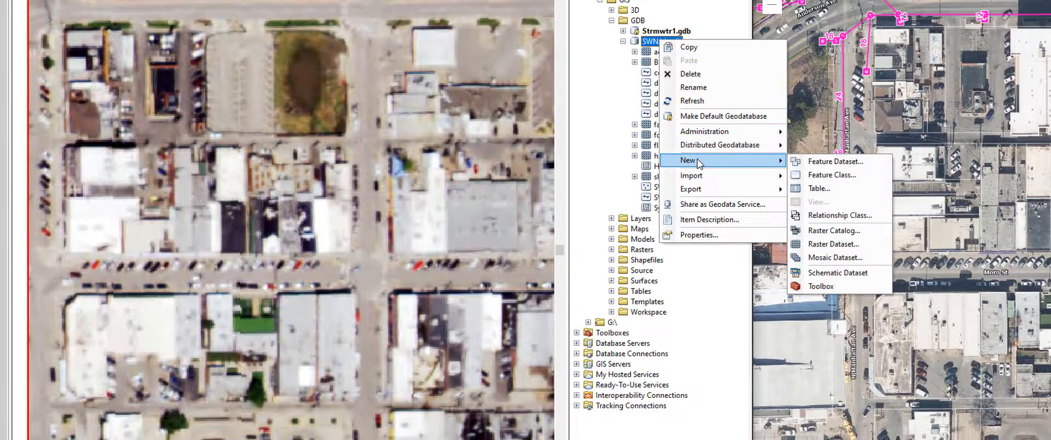
left_click(810, 175)
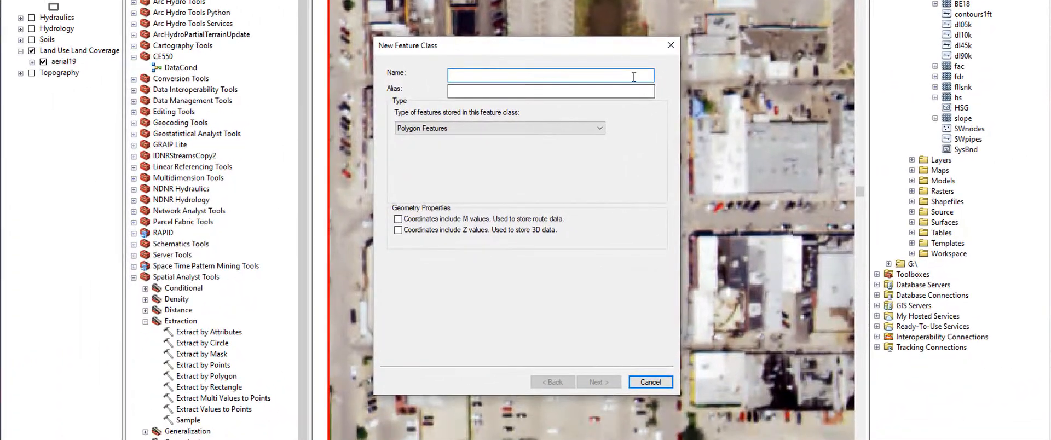
type("cat")
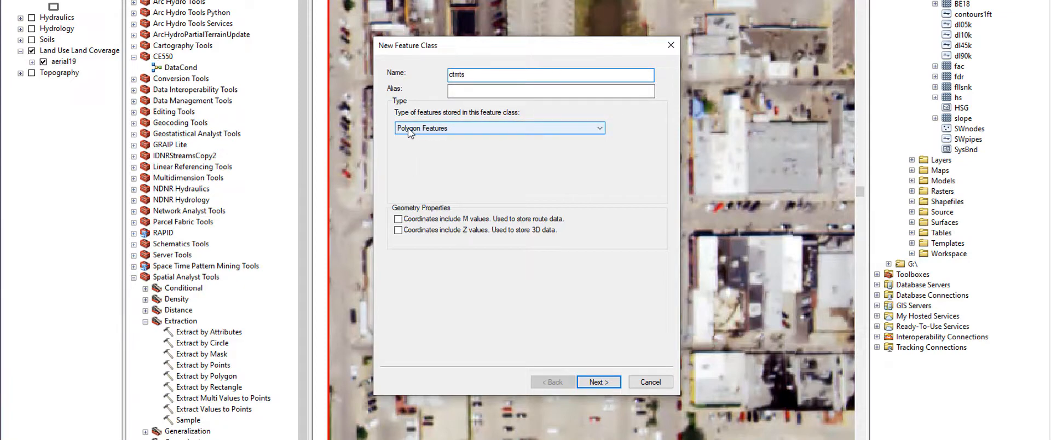
left_click(463, 130)
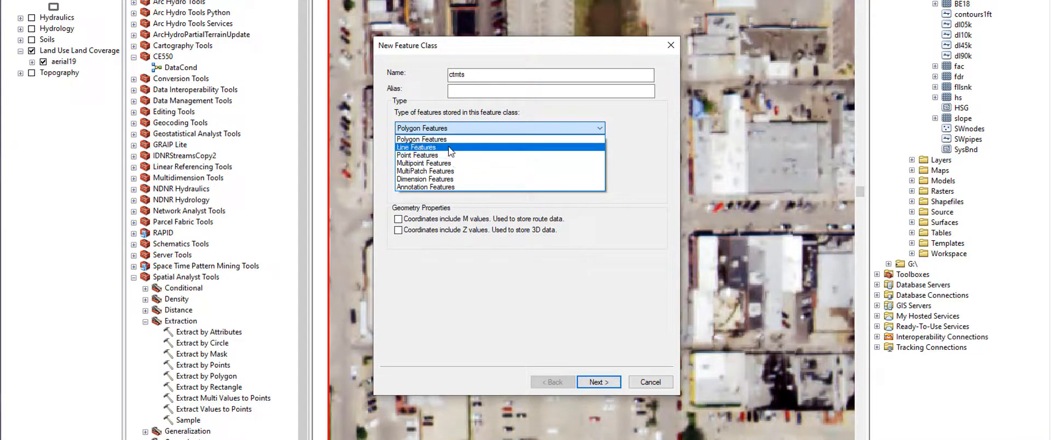
left_click(446, 139)
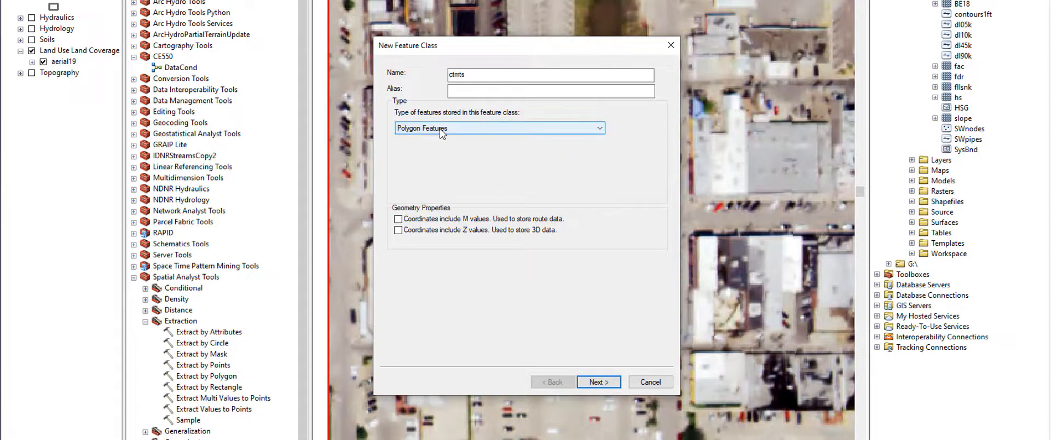
Assign ctmts the favorite NAD 1983 StatePlane Kansas North FIPS 1501 (US Feet) system and finish it with default tolerance, storage and fields
left_click(594, 382)
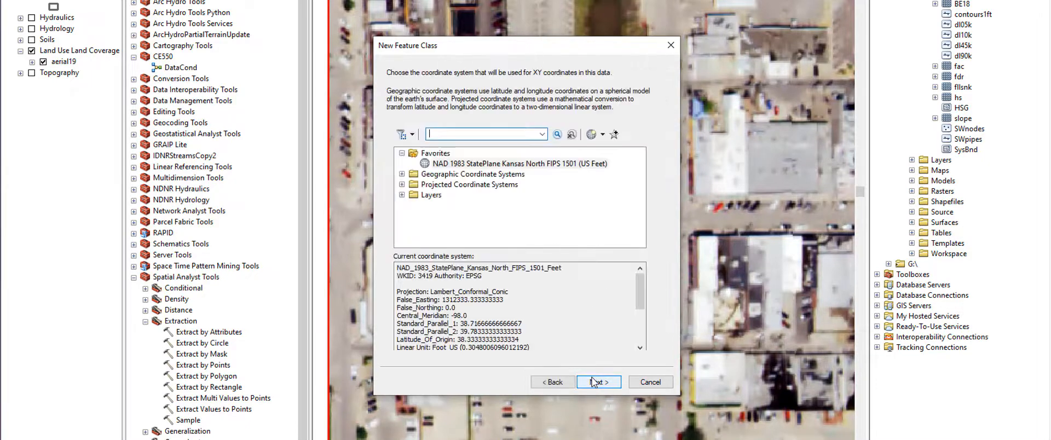
left_click(542, 163)
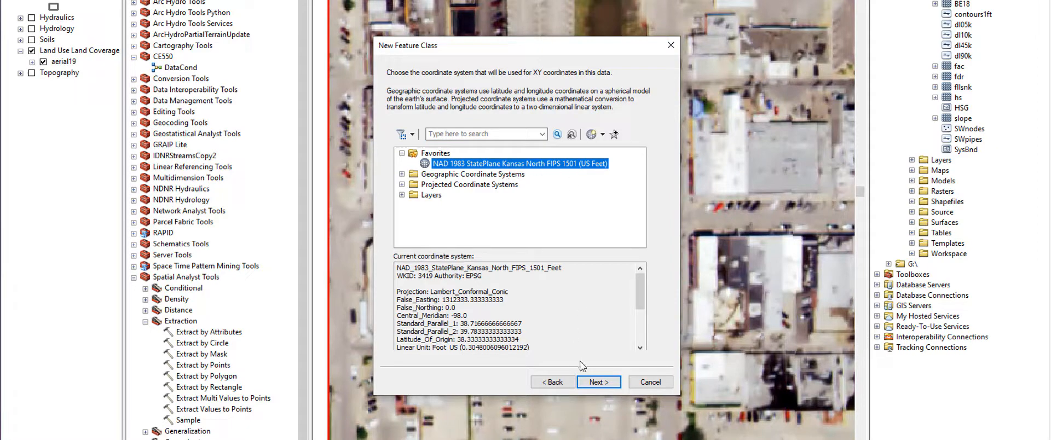
left_click(599, 384)
left_click(600, 383)
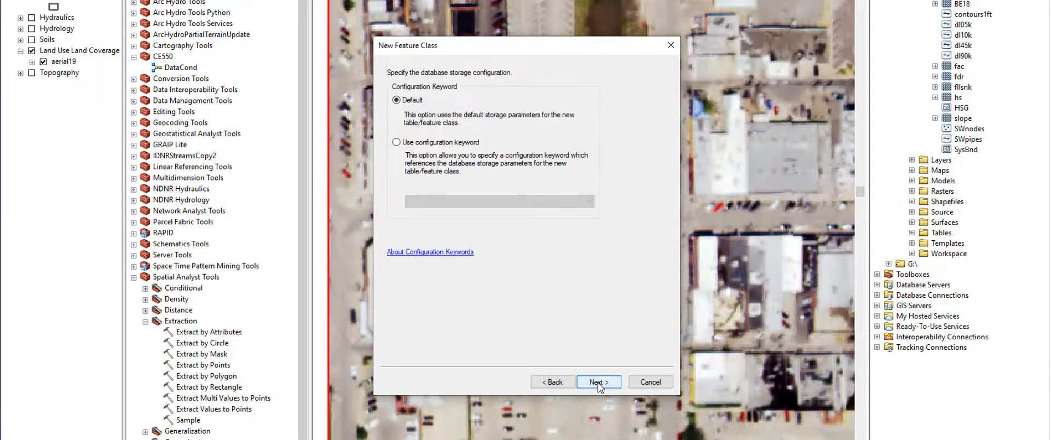
left_click(600, 383)
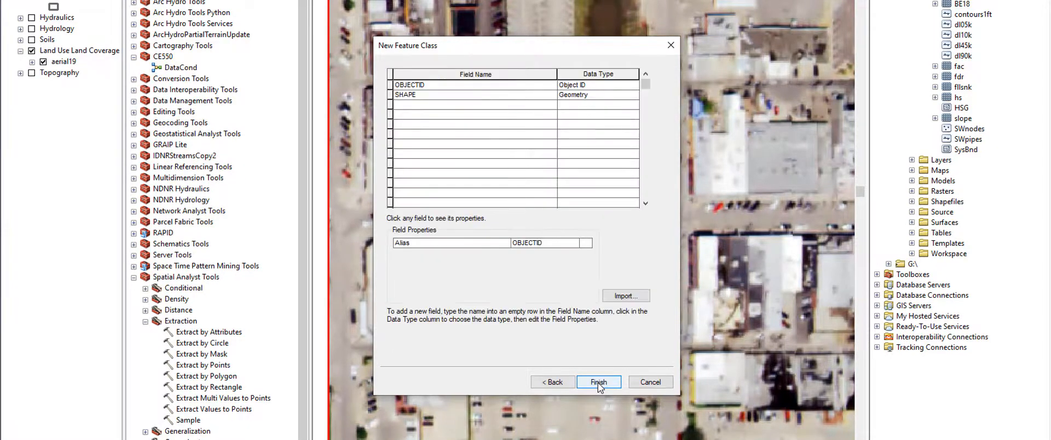
left_click(599, 383)
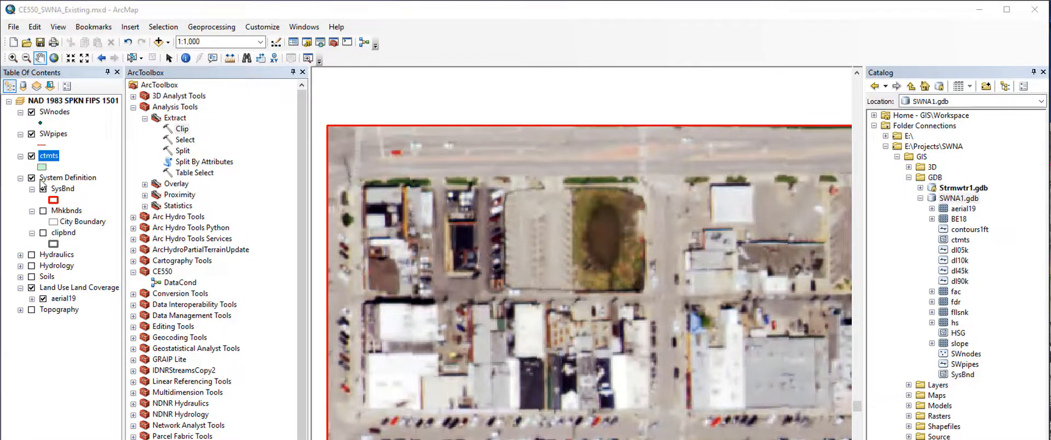
left_click(58, 113)
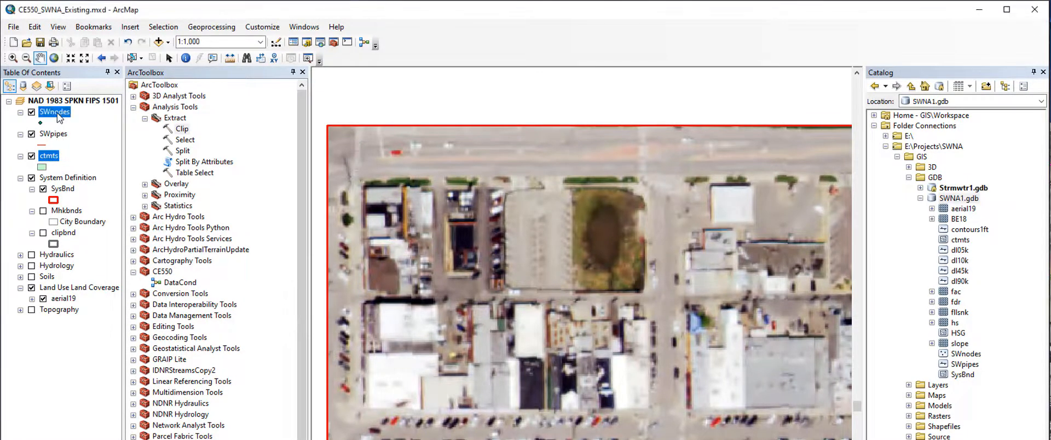
left_click(60, 134)
left_click(52, 156)
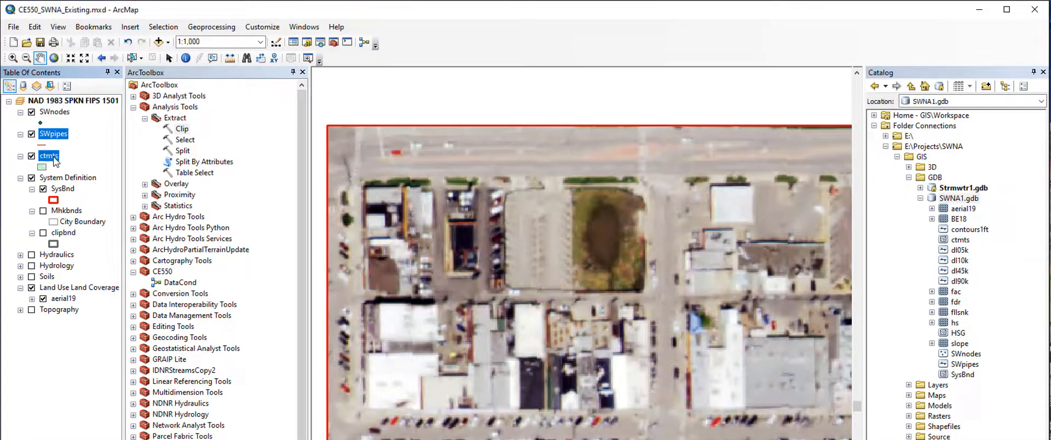
Expand the Hydraulics group layer and make it visible with GageLoc turned off and Storm Sewer Drains kept on
left_click(20, 255)
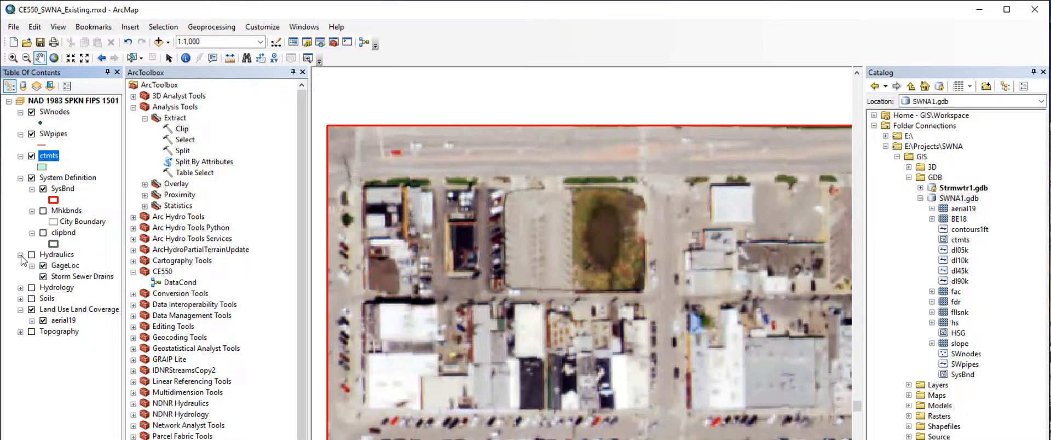
left_click(65, 276)
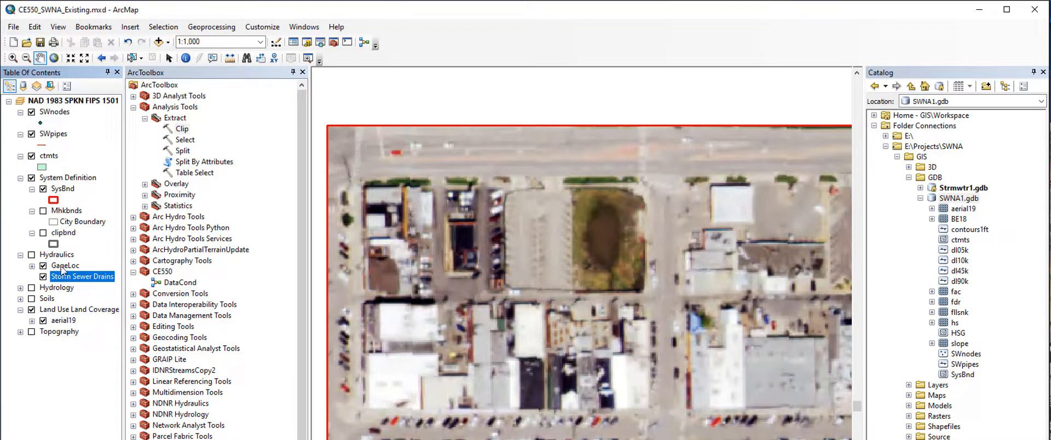
left_click(31, 255)
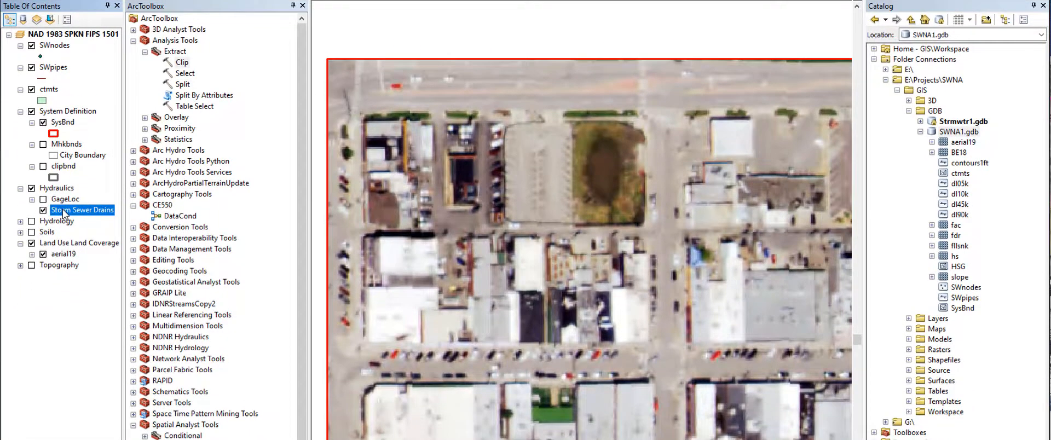
Rename the Storm Sewer Drains group layer as Storm Water Network
right_click(64, 277)
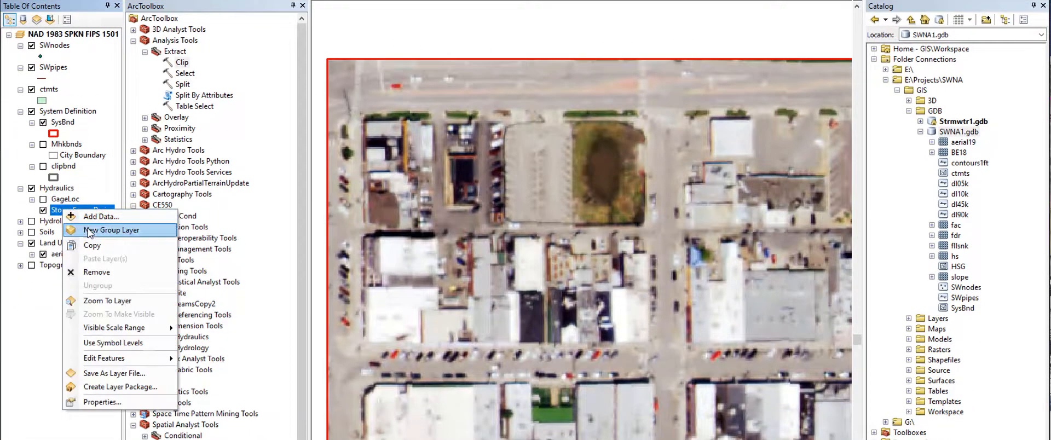
left_click(102, 402)
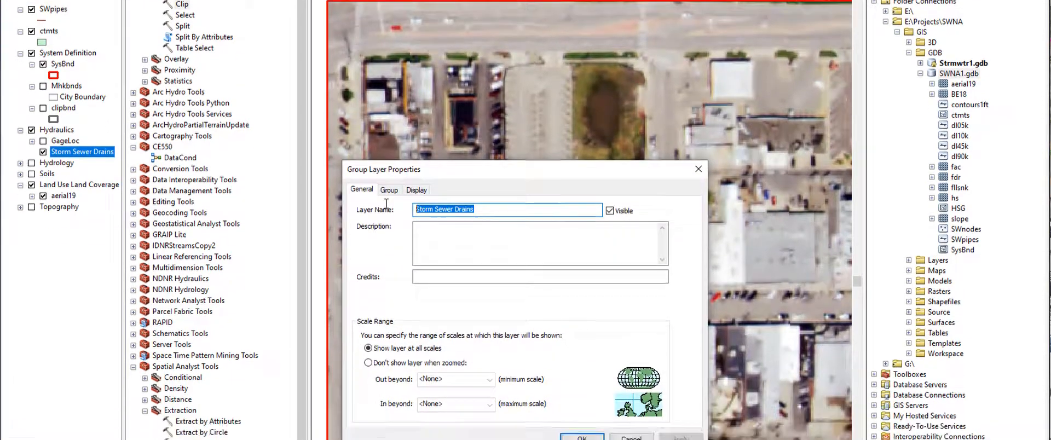
type("S")
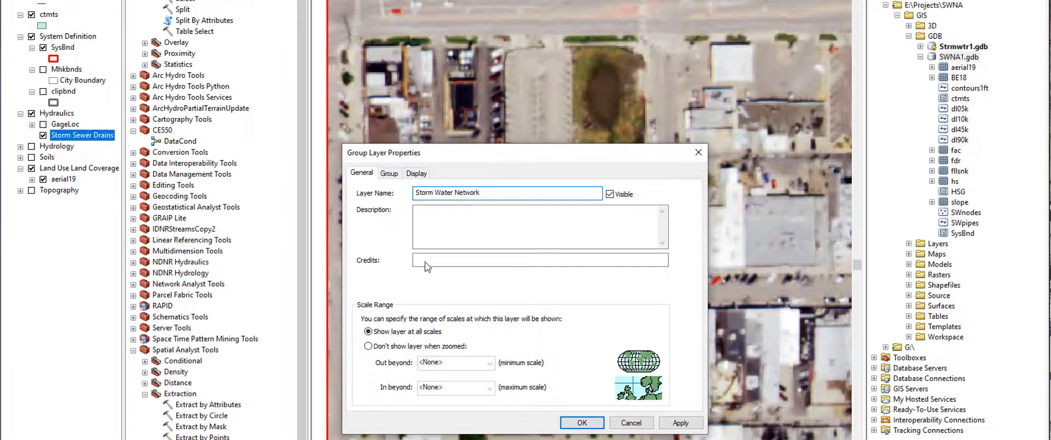
left_click(582, 423)
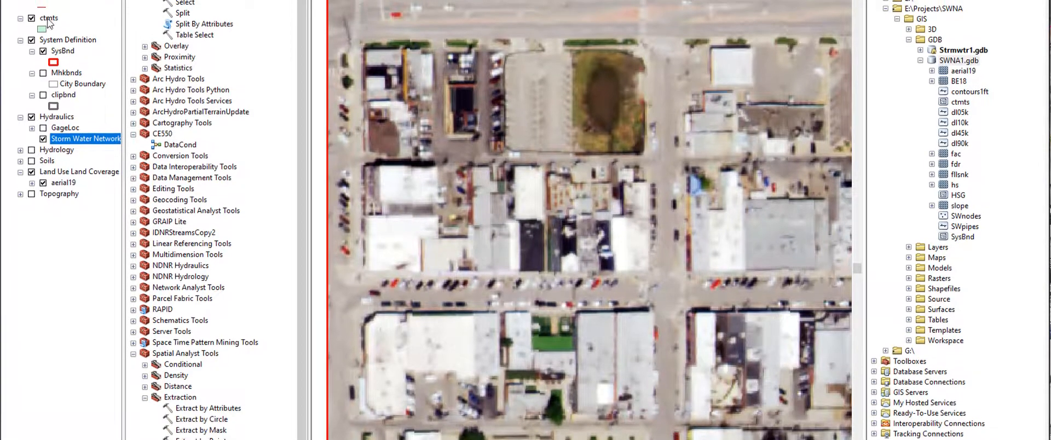
Move the ctmts, SWpipes and SWnodes layers into the Storm Water Network group, ordered with SWnodes first and ctmts last
left_click_drag(48, 19, 83, 139)
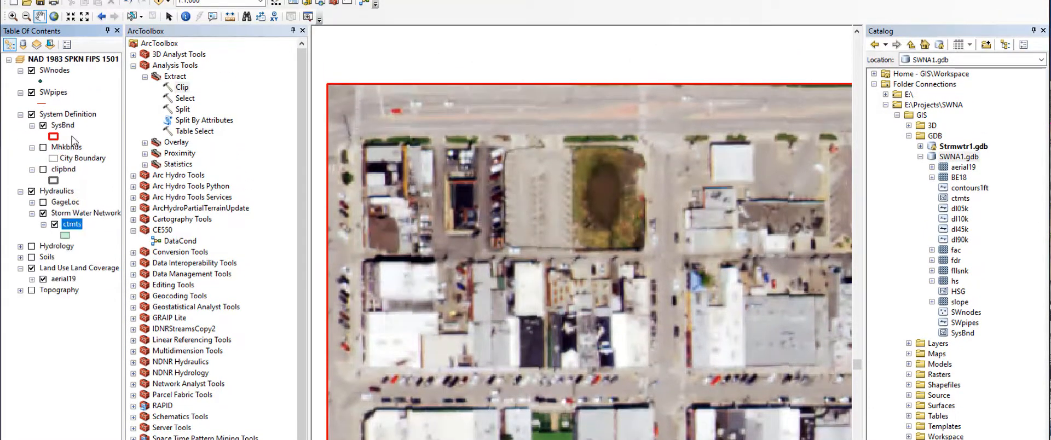
left_click_drag(53, 92, 80, 195)
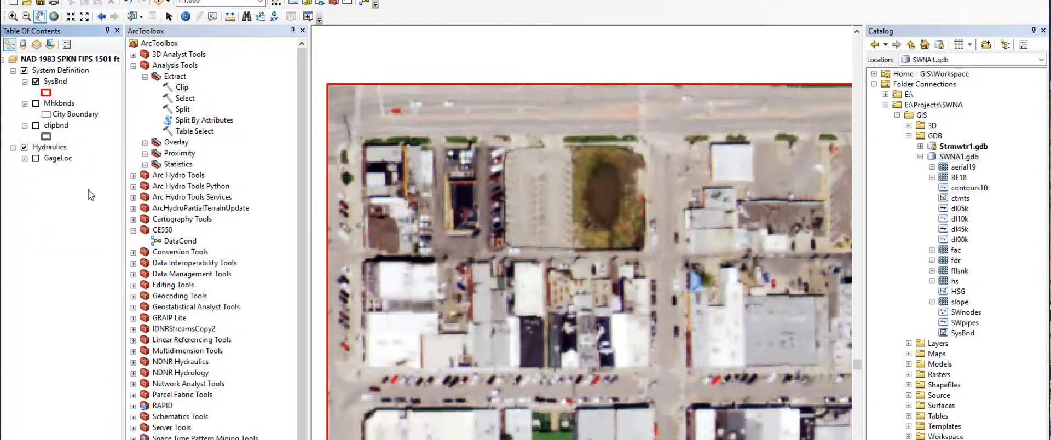
Collapse the SysBnd, Mhkbnds and clipbnd legends, then collapse the System Definition group and turn it off
left_click(32, 81)
left_click(31, 93)
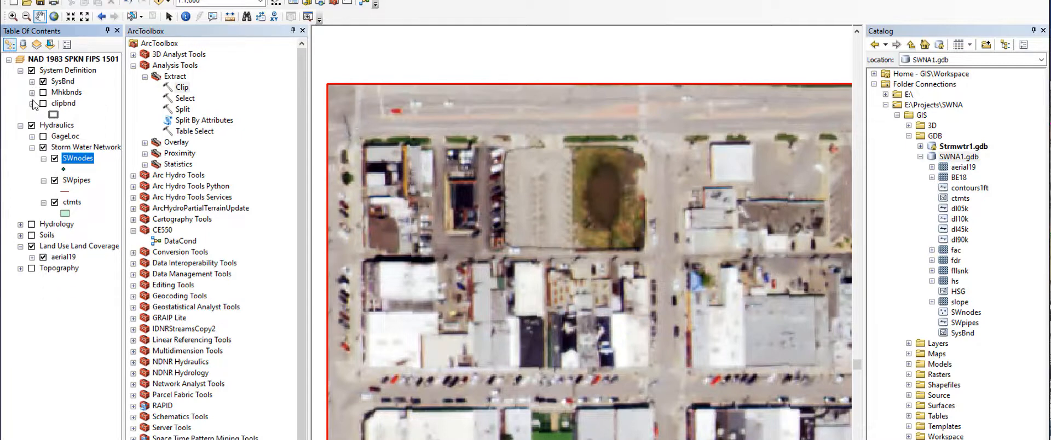
left_click(32, 103)
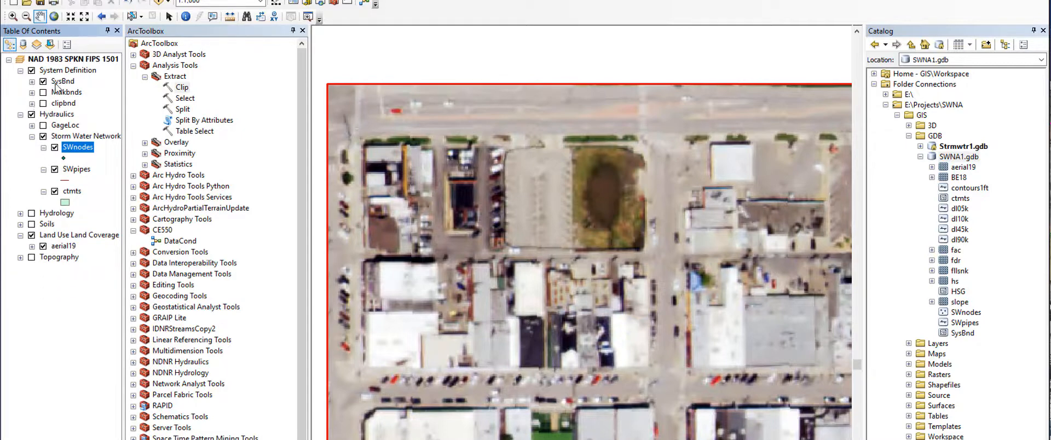
left_click(20, 70)
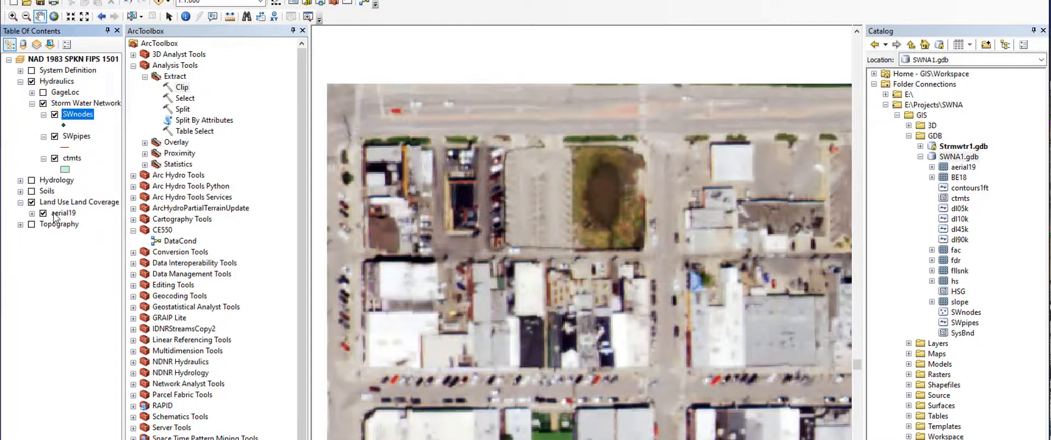